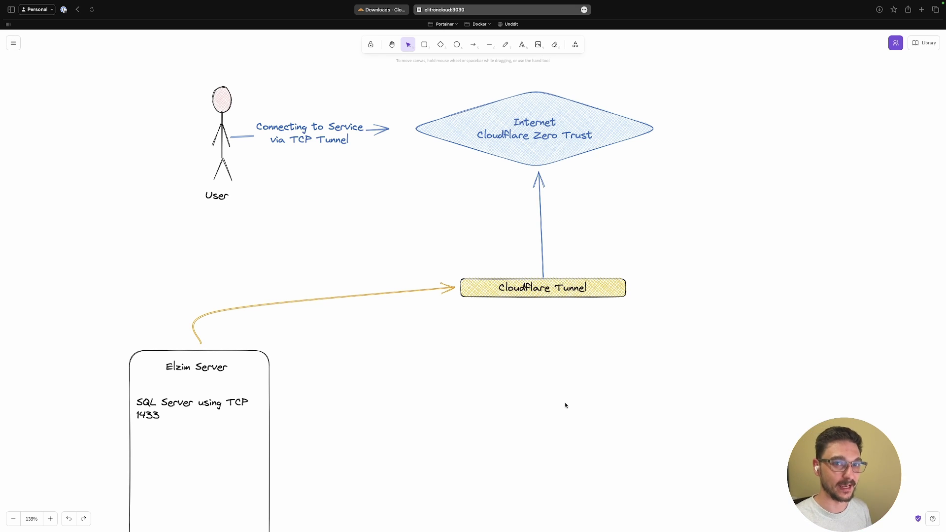
Examine the network diagram from the Elzim Server's SQL service through the Cloudflare Tunnel to the user's TCP connection
scroll(389, 329, down, 1)
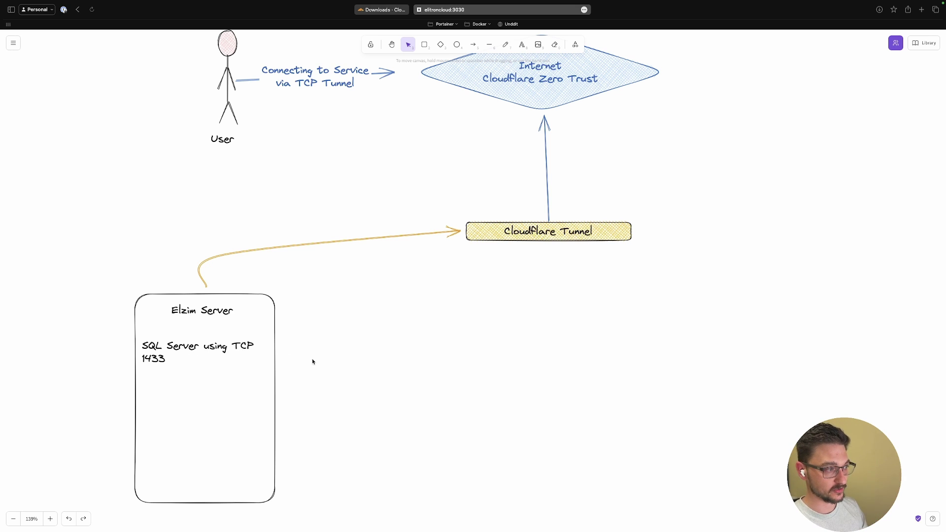
click(196, 349)
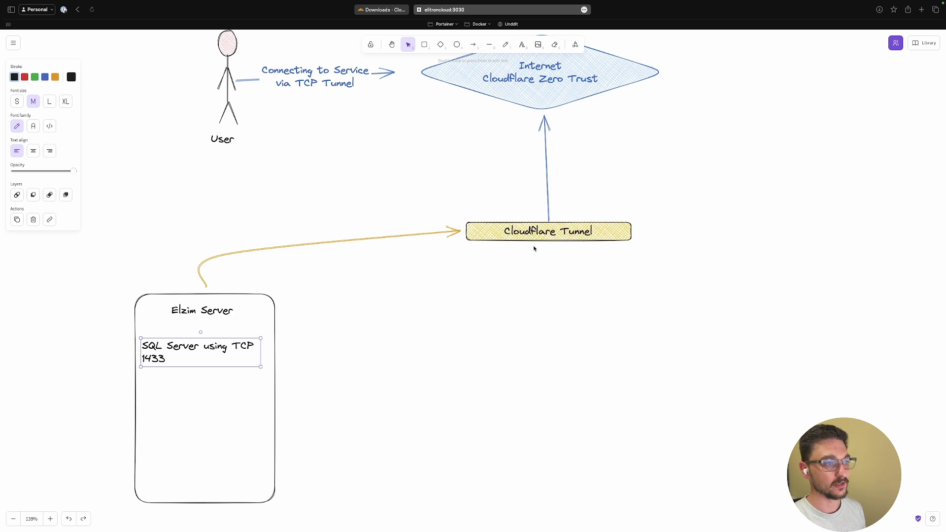
click(515, 248)
scroll(507, 241, up, 1)
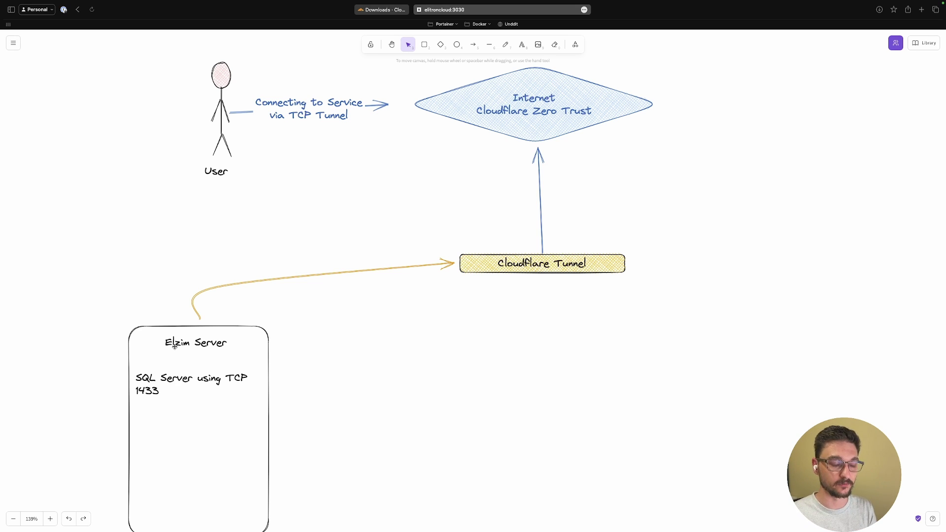
scroll(175, 347, up, 3)
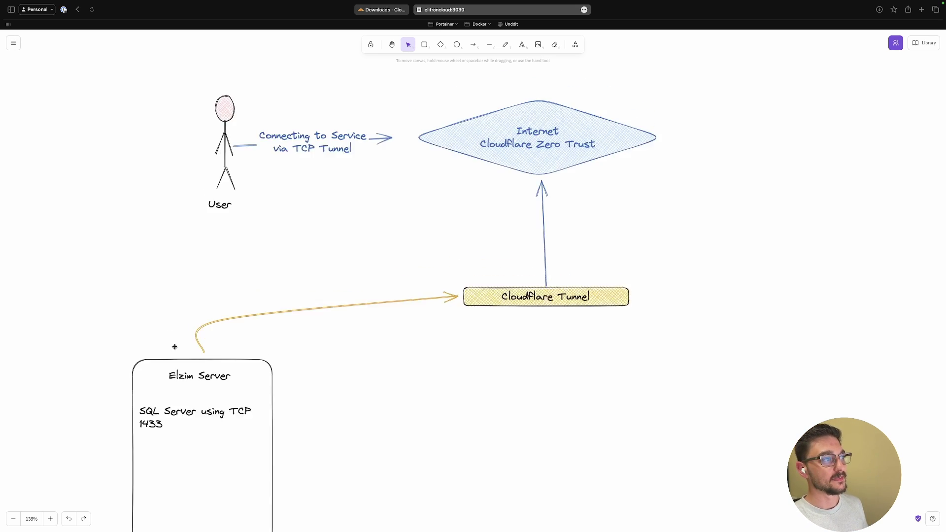
click(291, 161)
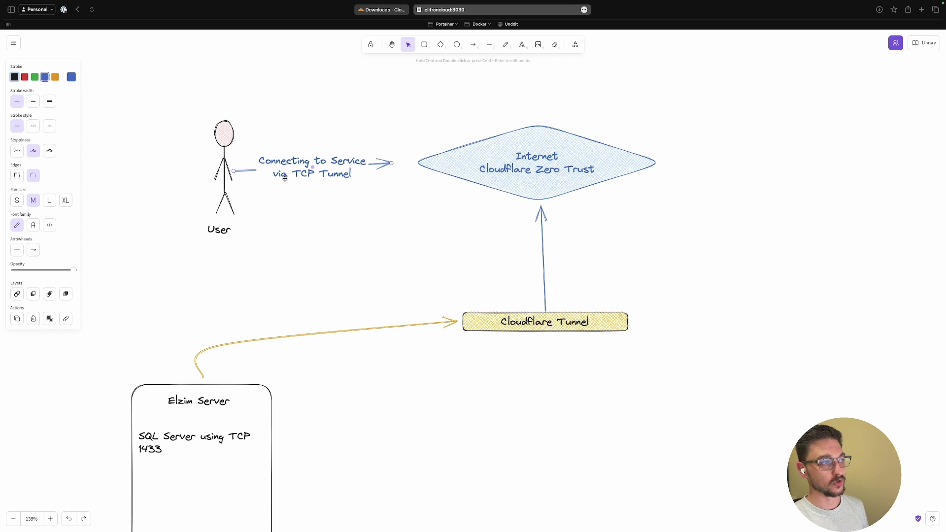
click(317, 191)
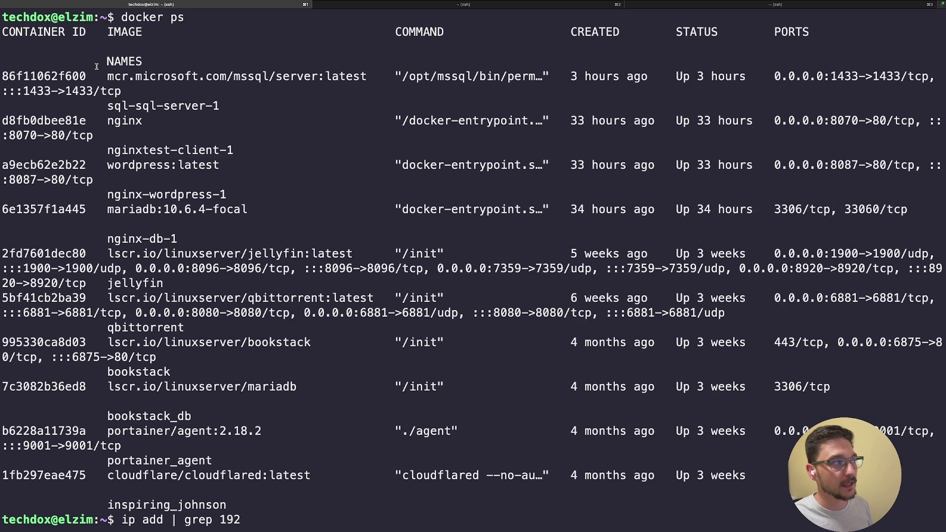
Inspect the mssql container's image and port mapping, and run "ip add | grep 192" to look up the server's local IP address
double_click(245, 79)
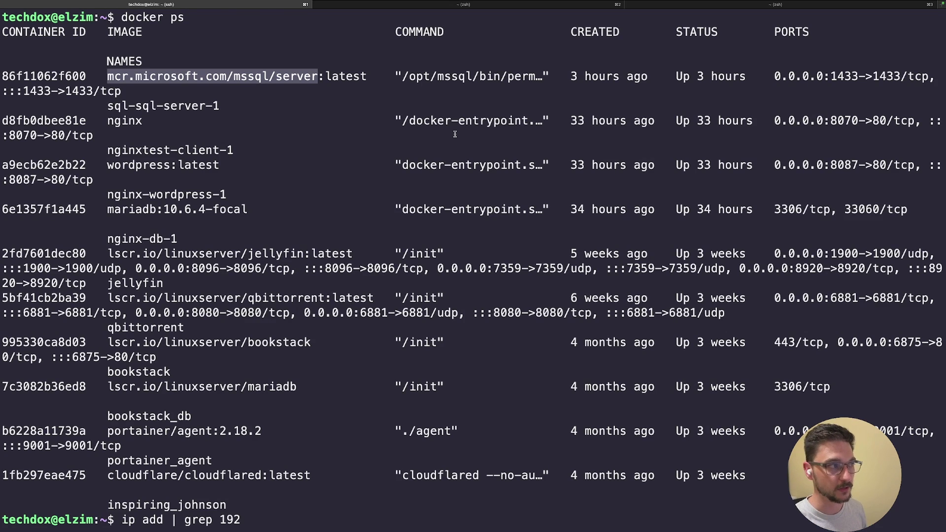
key(Return)
drag(65, 446, 161, 446)
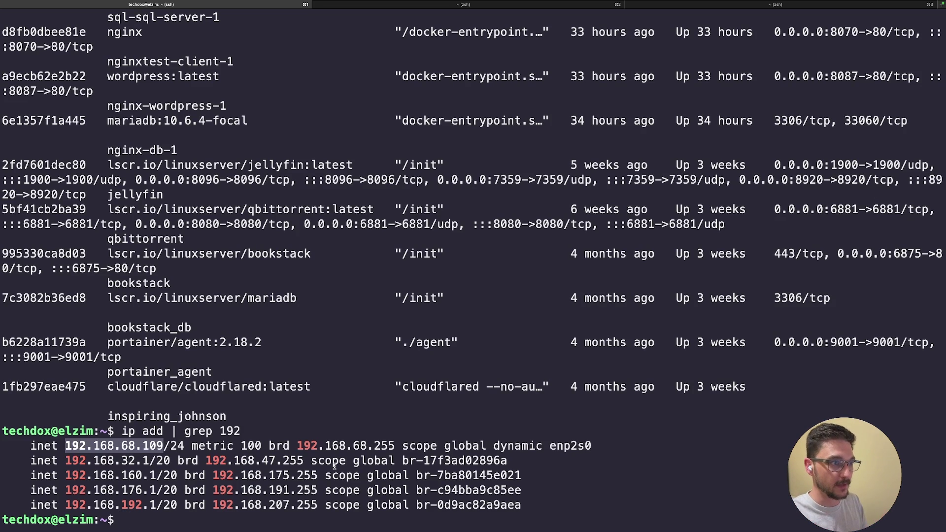
scroll(495, 199, up, 3)
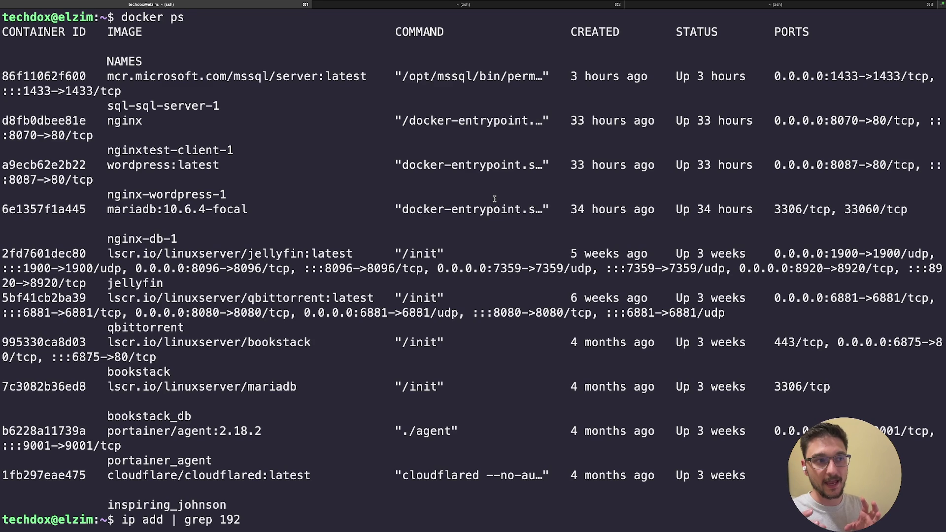
double_click(852, 76)
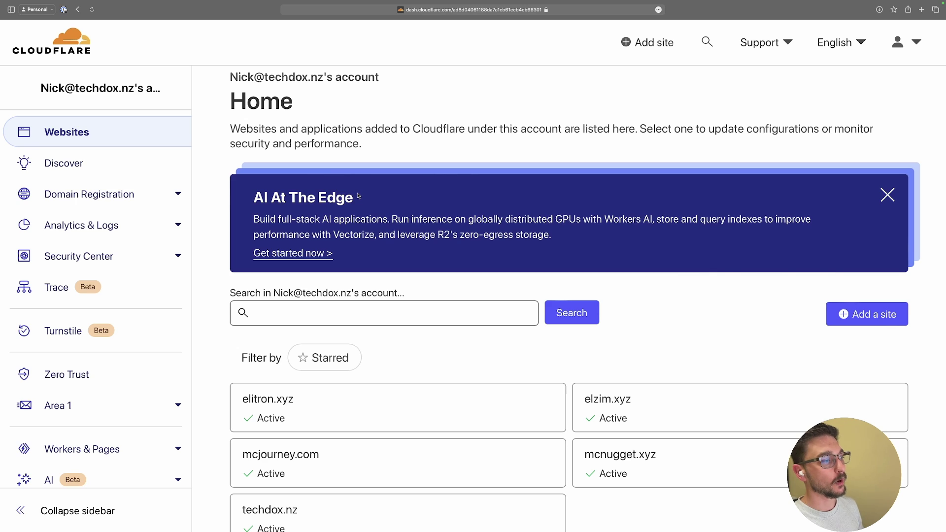
Open the elzim tunnel from the Access tunnels list in Cloudflare Zero Trust
scroll(493, 148, down, 3)
scroll(75, 224, down, 1)
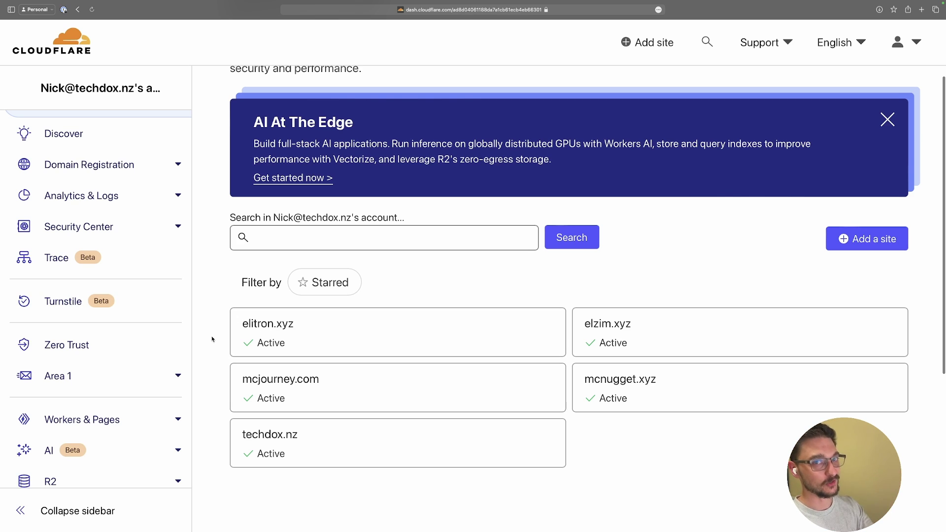
click(95, 353)
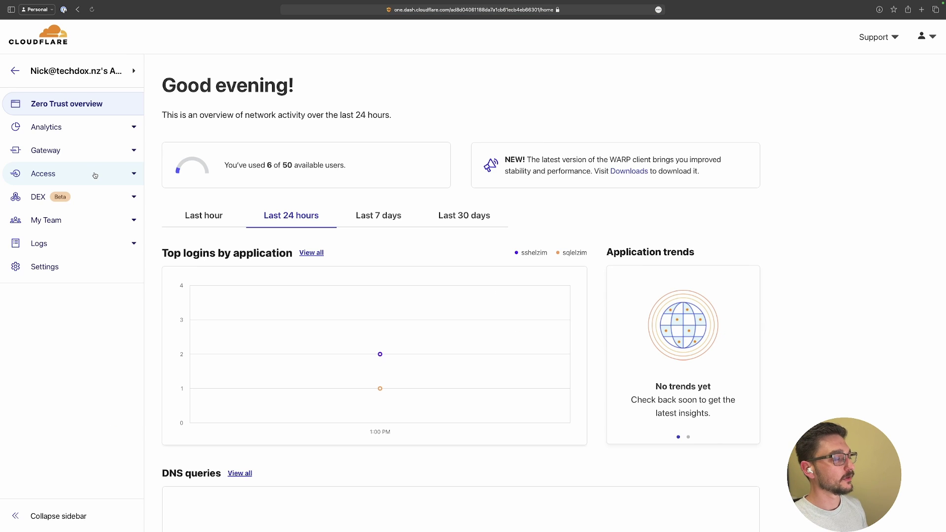
click(95, 176)
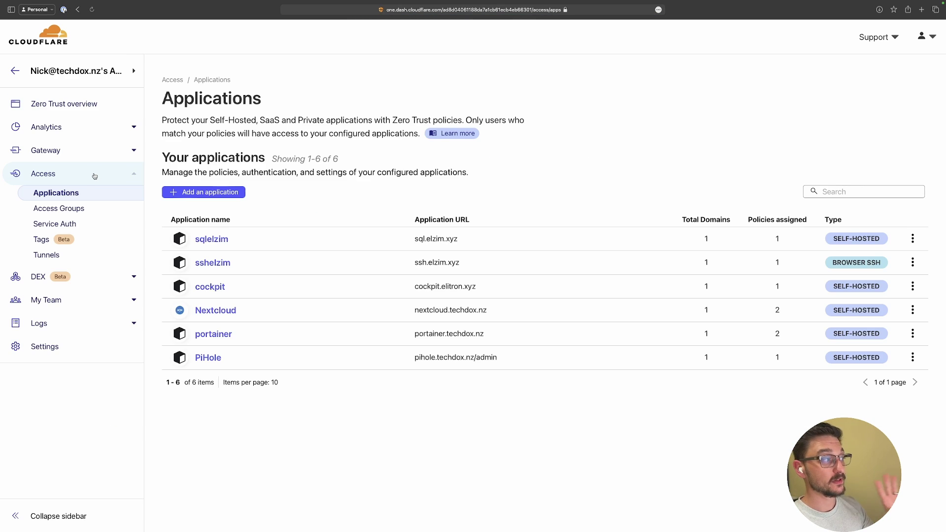
click(58, 255)
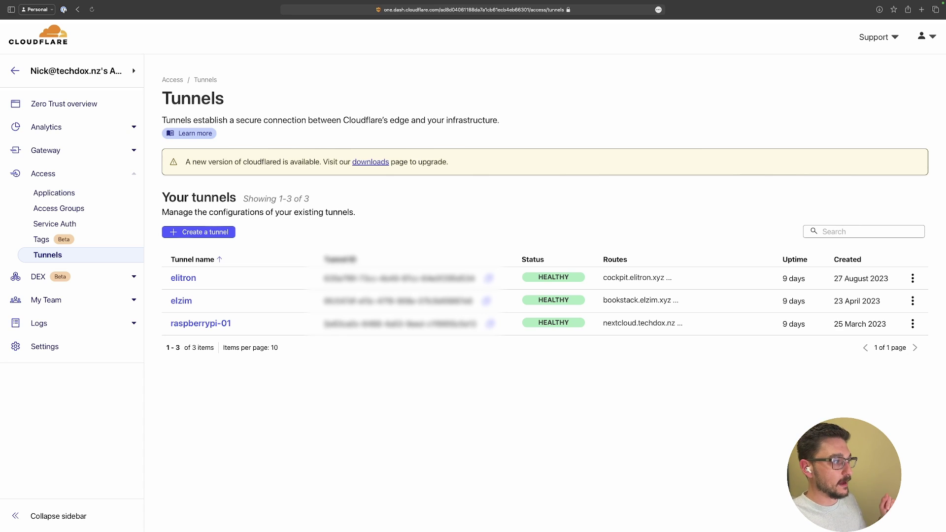
click(181, 301)
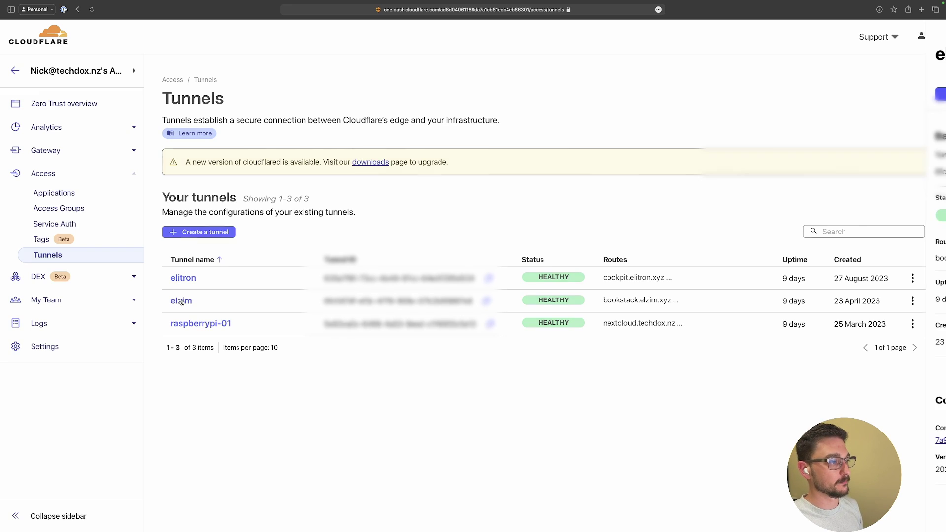
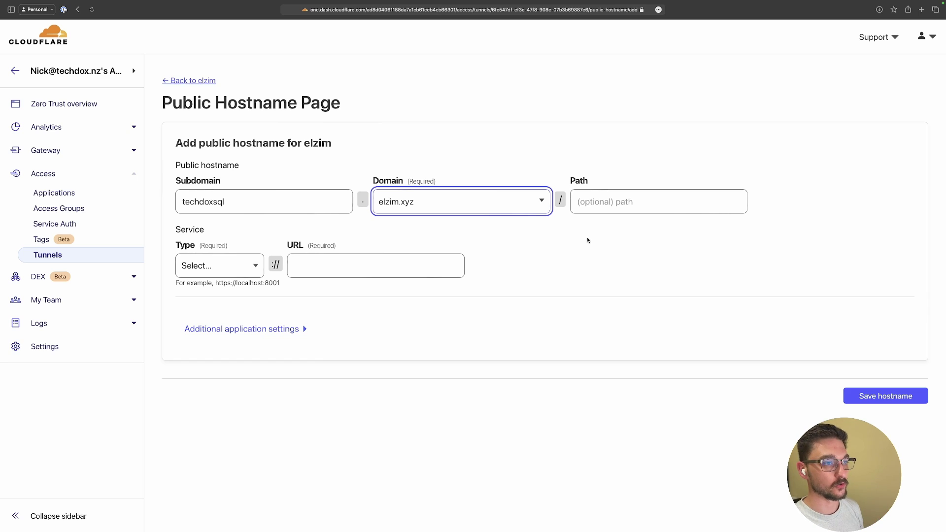
Set the public hostname's service to TCP with URL 192.168.68.109:1433 and save the hostname
click(235, 274)
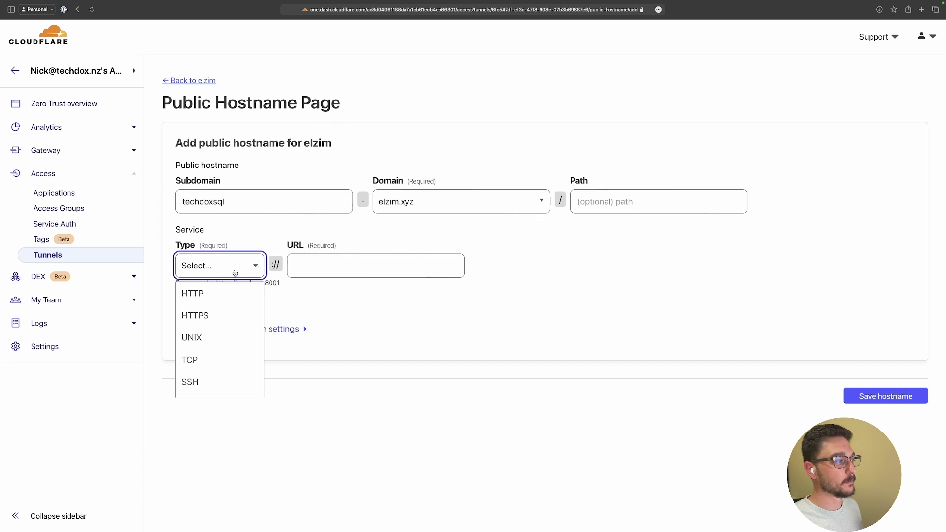
click(220, 361)
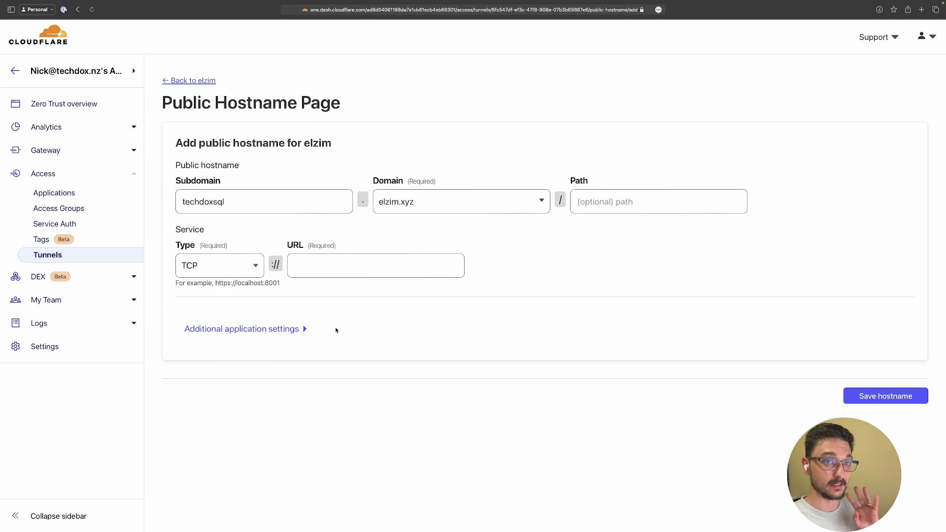
click(312, 272)
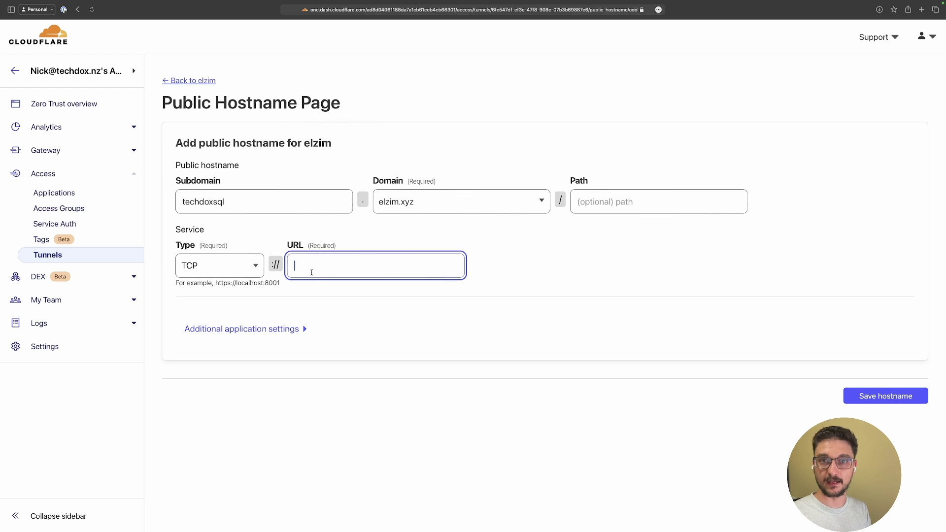
text(192.168.68.109:1433)
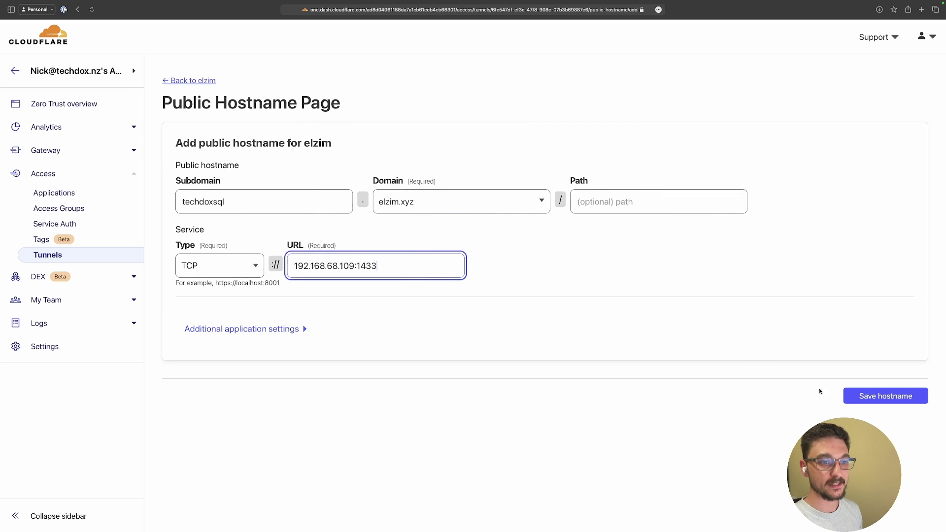
click(877, 401)
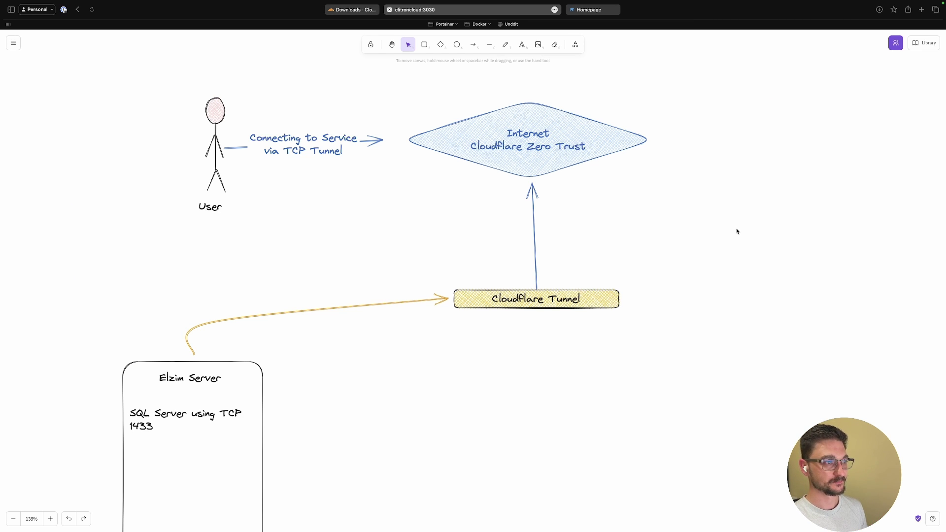
Review the Excalidraw diagram's SQL Server label, Cloudflare Tunnel box, Zero Trust diamond and user connection arrow
scroll(734, 231, down, 1)
scroll(734, 231, left, 1)
scroll(279, 342, down, 3)
scroll(279, 341, right, 1)
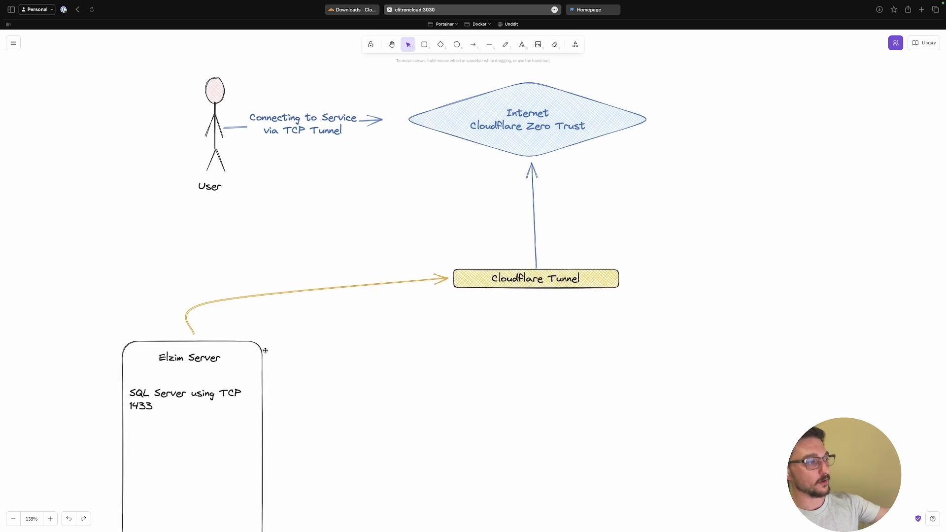
click(201, 373)
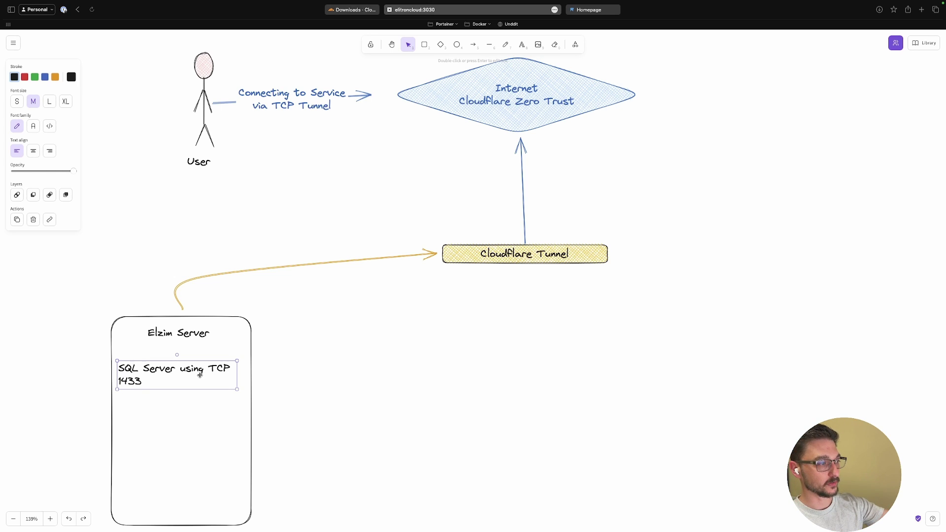
click(528, 254)
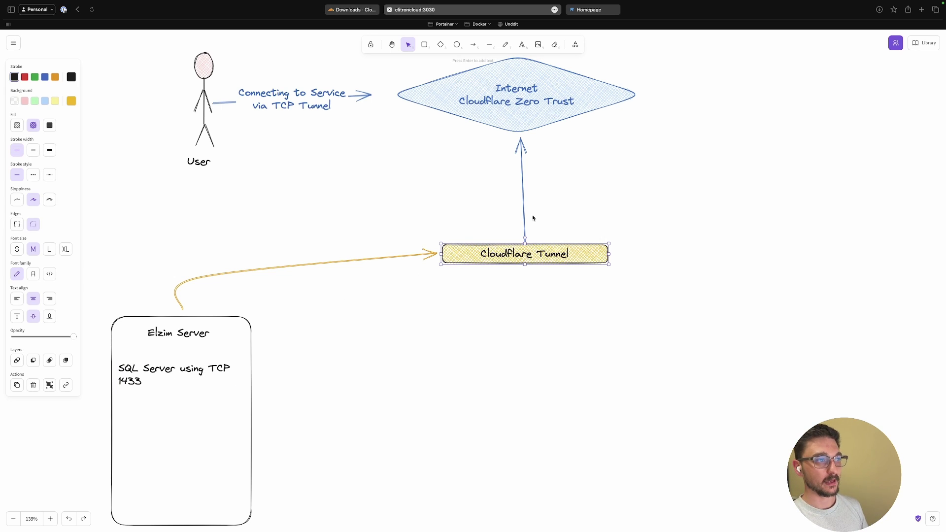
scroll(532, 242, up, 3)
click(477, 166)
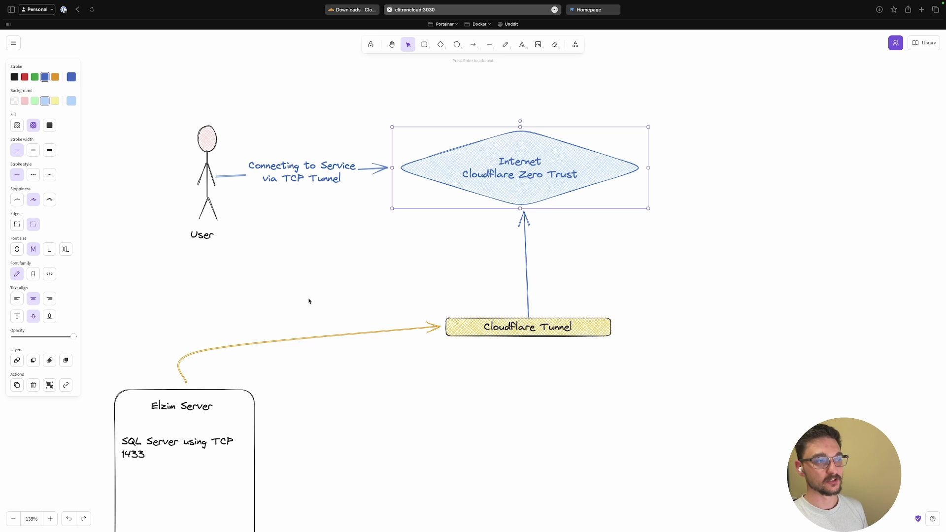
click(704, 269)
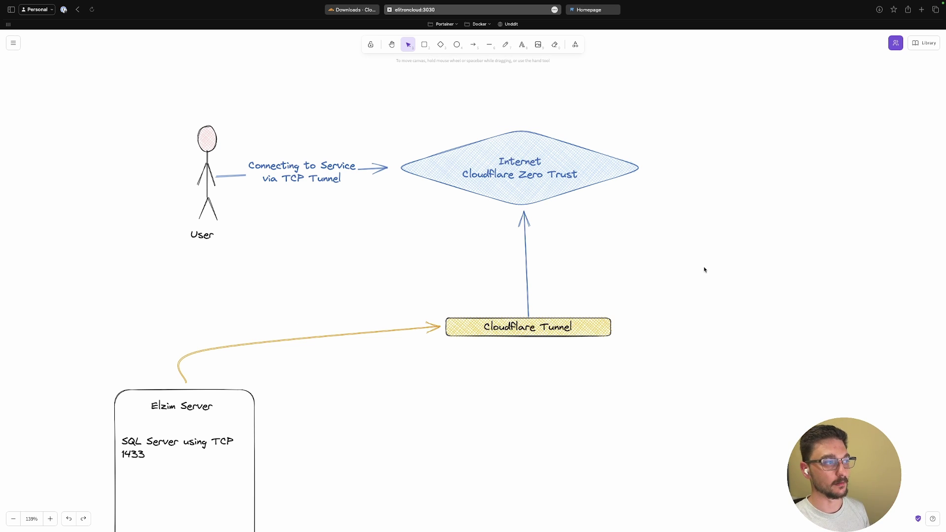
click(290, 169)
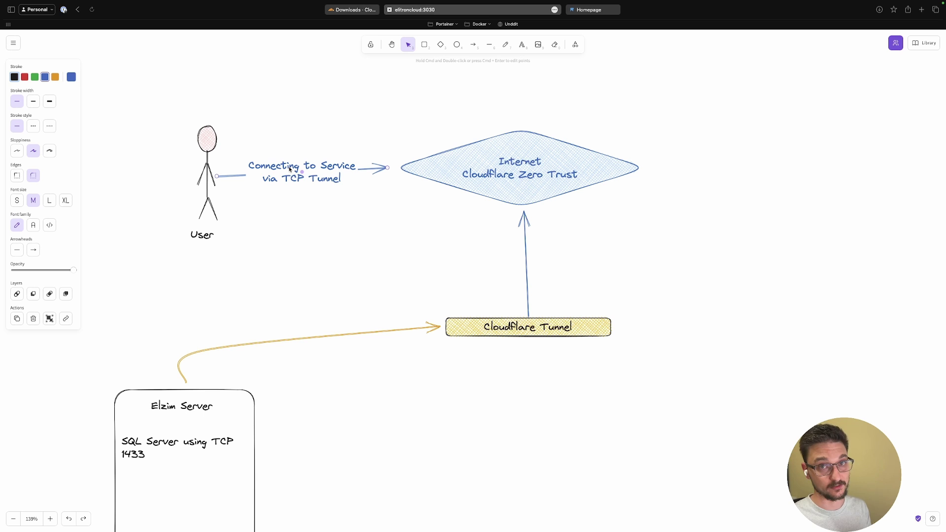
Switch to the Cloudflare Docs downloads page and review the cloudflared install options for Linux, macOS and Windows
key(ctrl+shift+Tab)
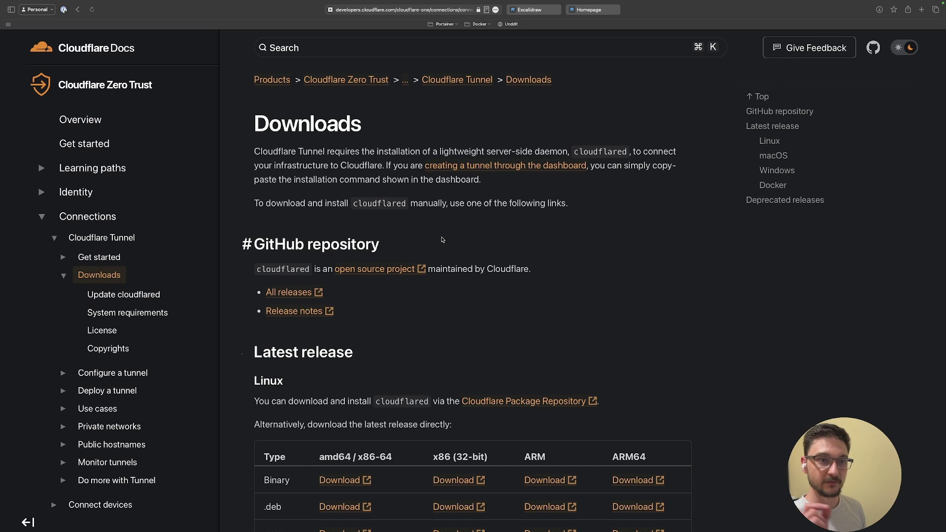
scroll(442, 240, down, 3)
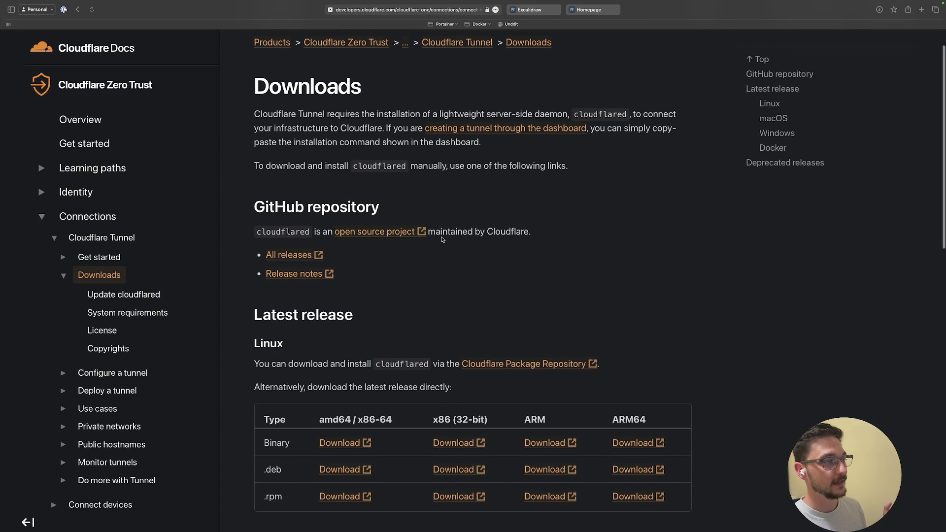
scroll(442, 240, down, 4)
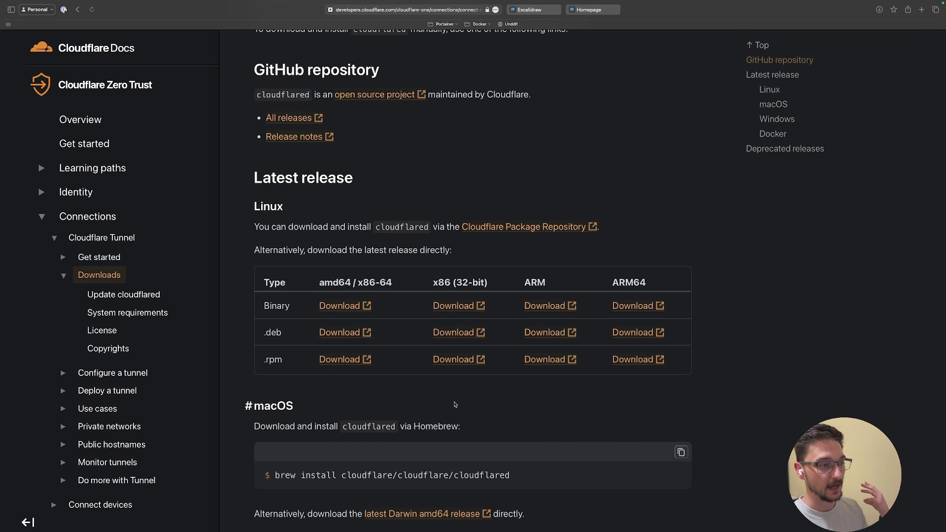
scroll(490, 400, down, 4)
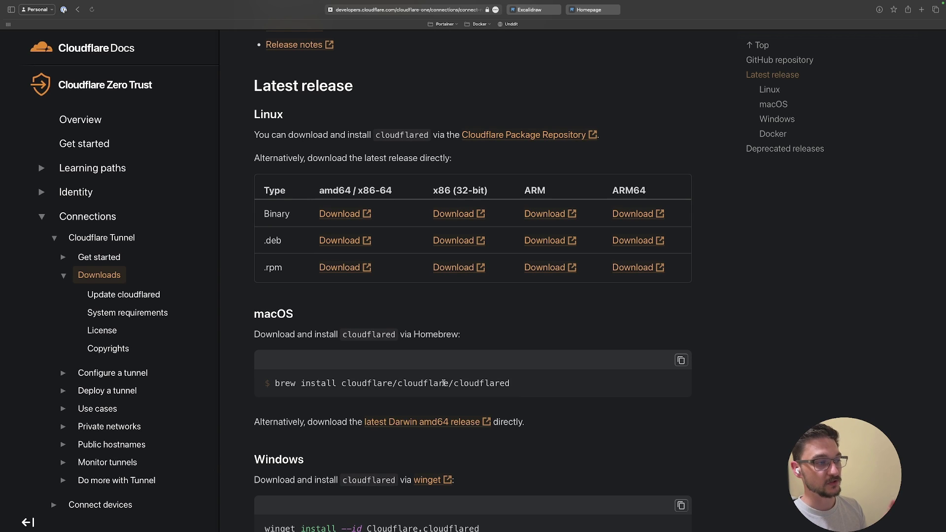
scroll(540, 397, down, 1)
scroll(540, 397, down, 6)
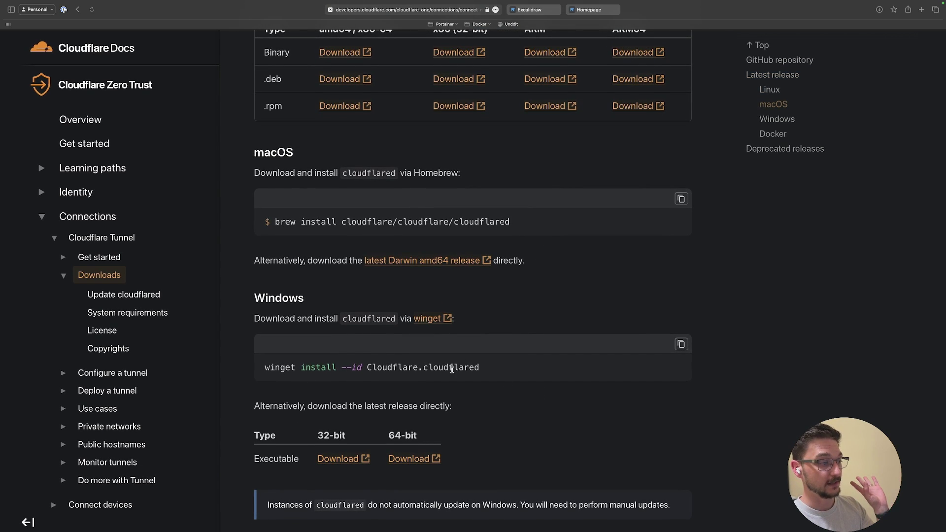
scroll(451, 369, down, 3)
scroll(453, 372, up, 1)
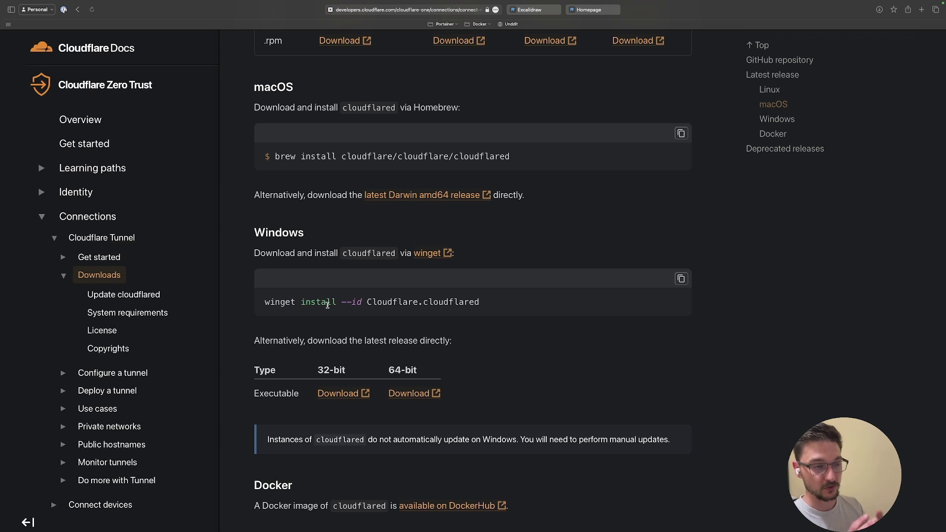
scroll(327, 304, up, 2)
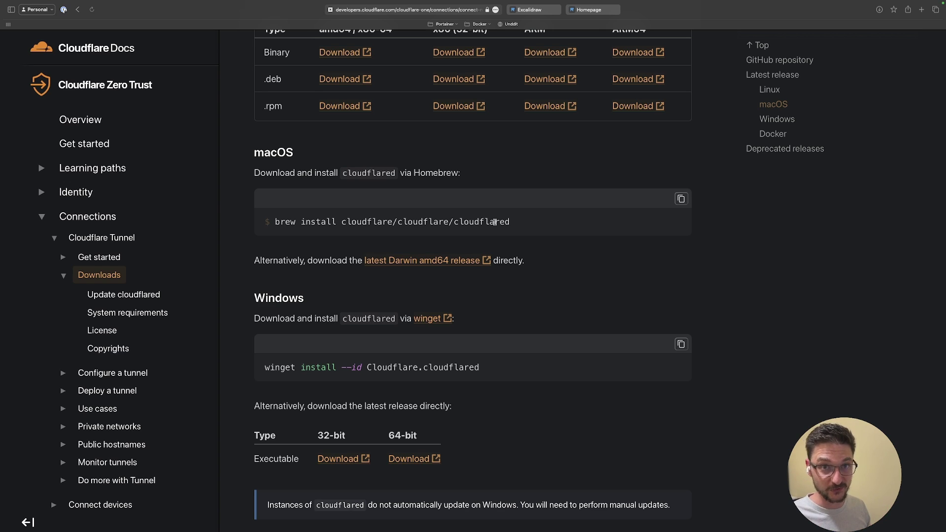
Switch to the terminal and run cloudflared access tcp --hostname techdoxsql.elzim.xyz --url 127.0.0.1:9210
key(super+Tab)
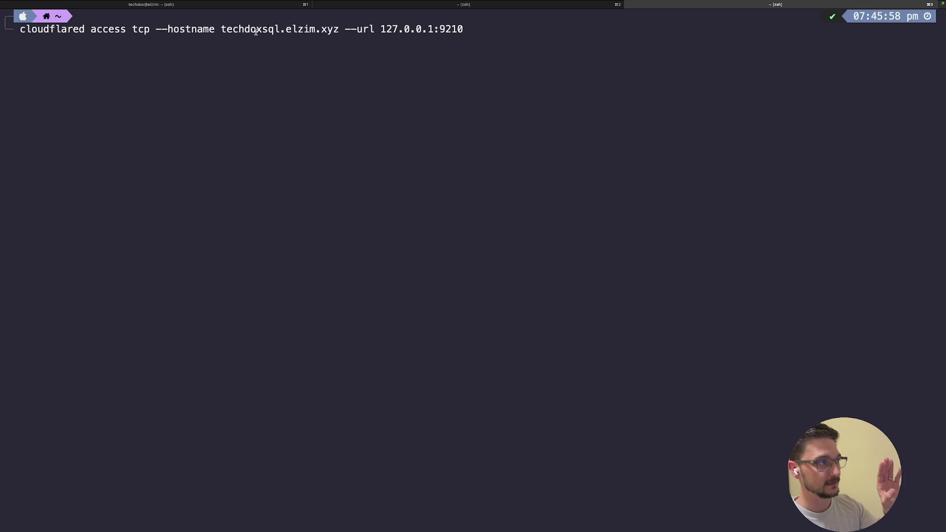
drag(221, 29, 338, 33)
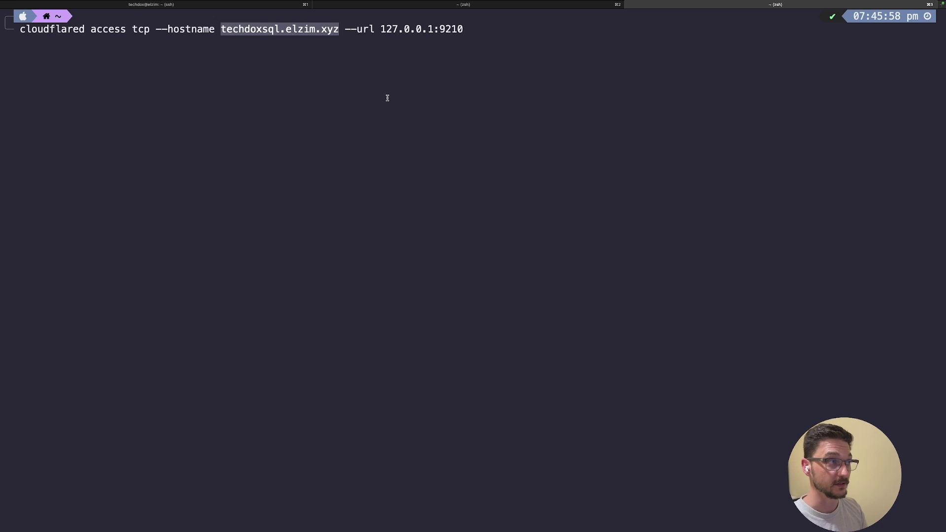
drag(345, 31, 434, 30)
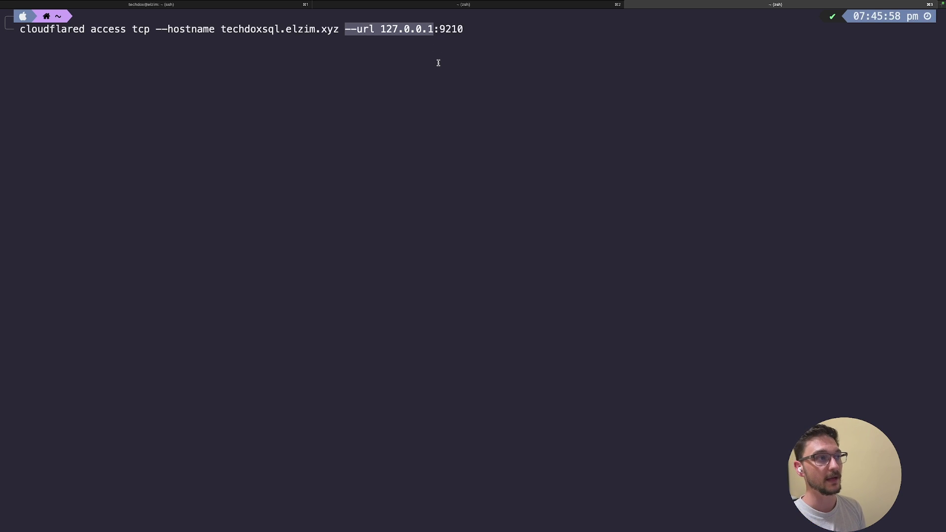
click(455, 27)
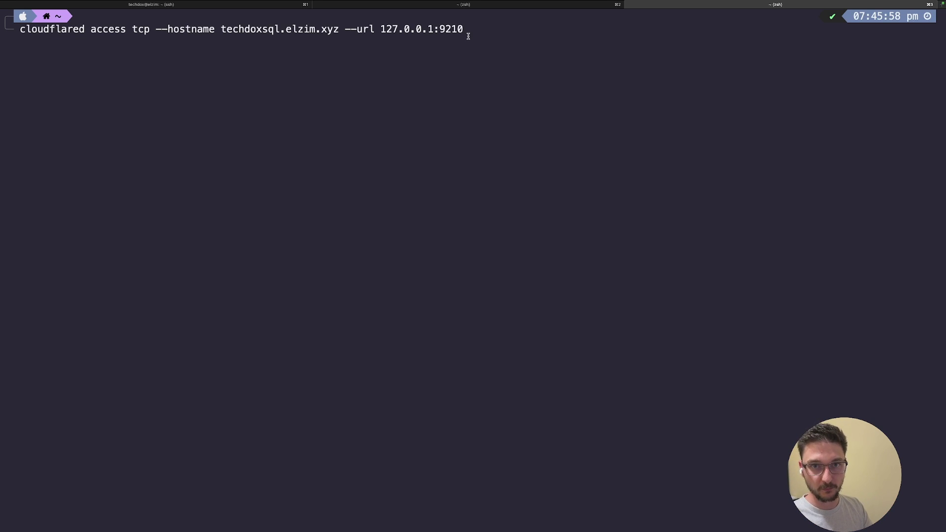
key(Right)
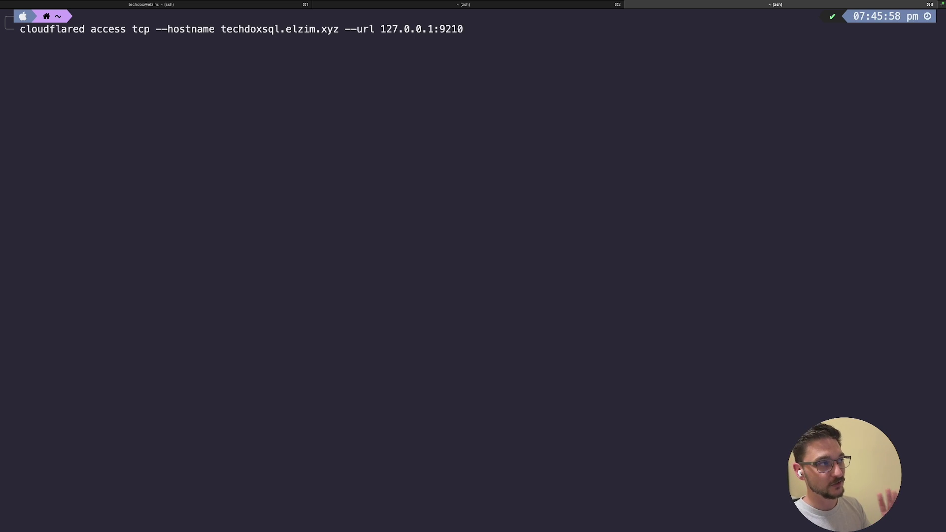
key(Return)
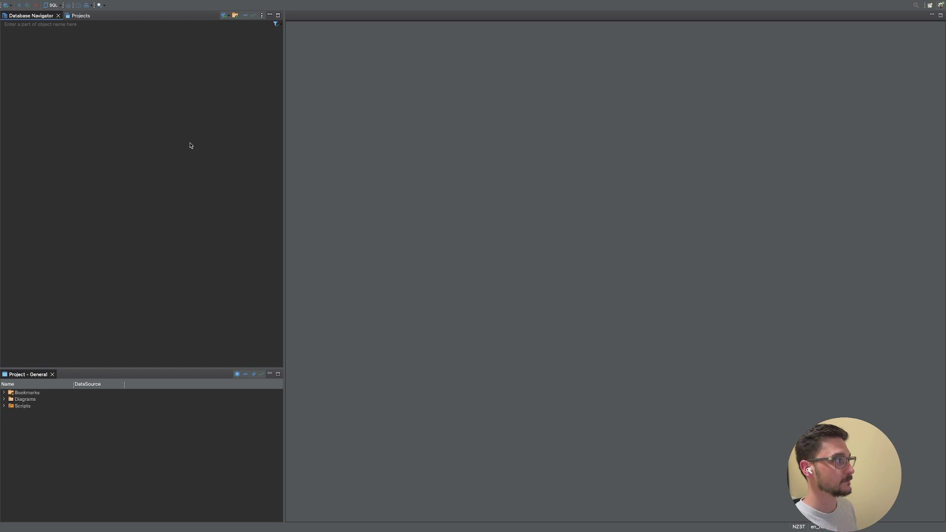
Start a new SQL Server database connection with host 127.0.0.1 and port 9210
click(6, 5)
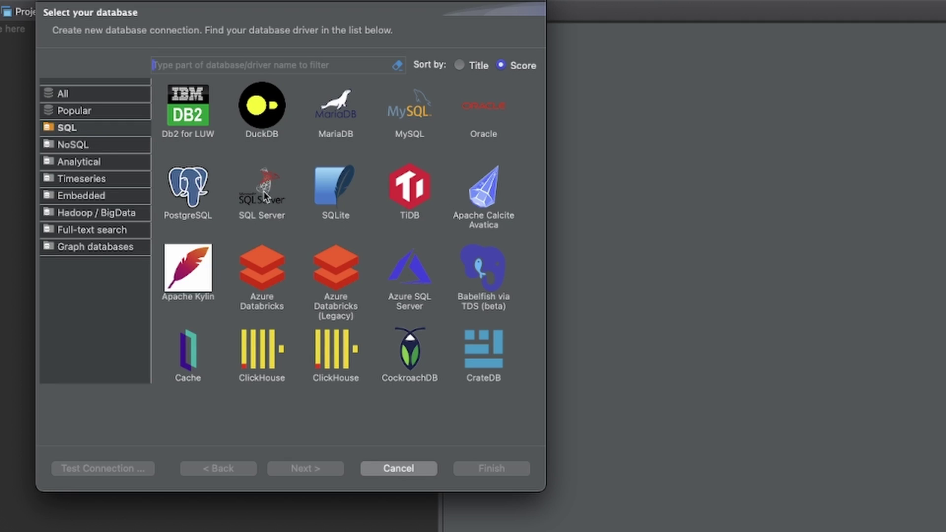
double_click(264, 194)
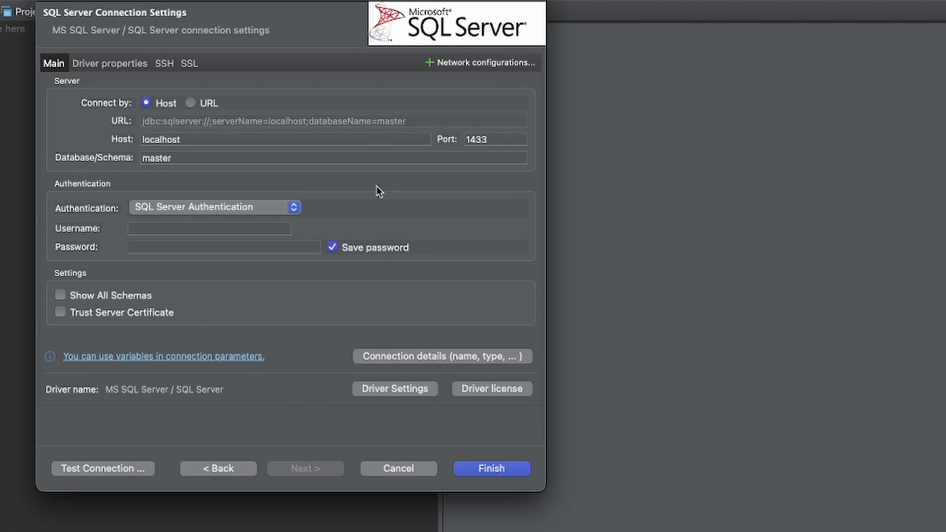
double_click(217, 140)
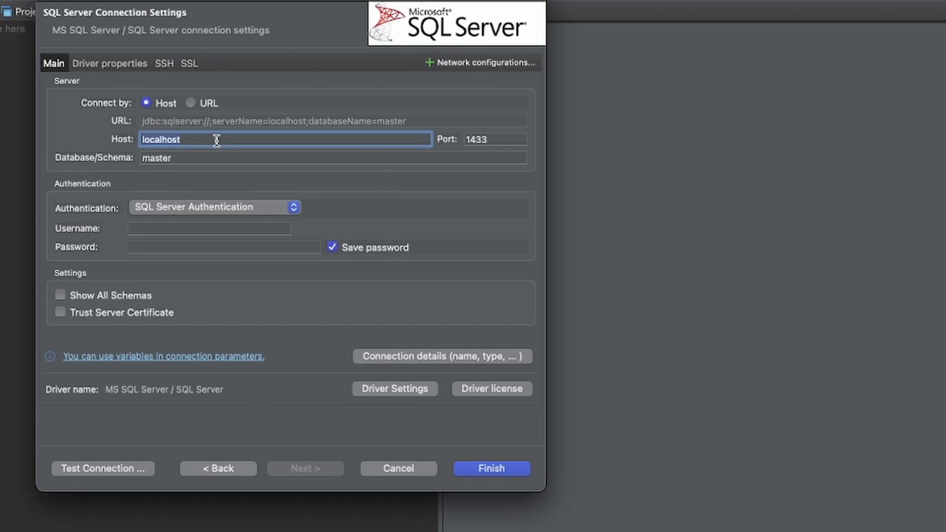
text(127.0)
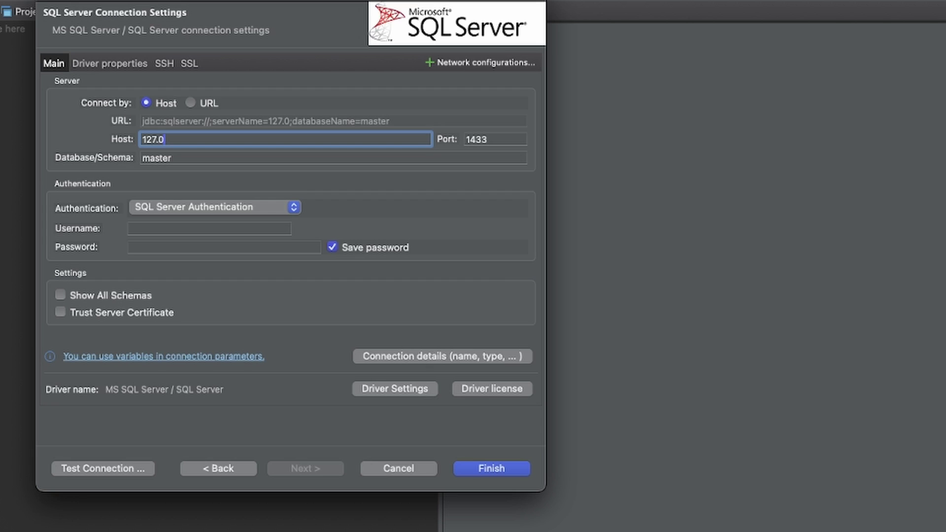
text(.0.1)
double_click(502, 140)
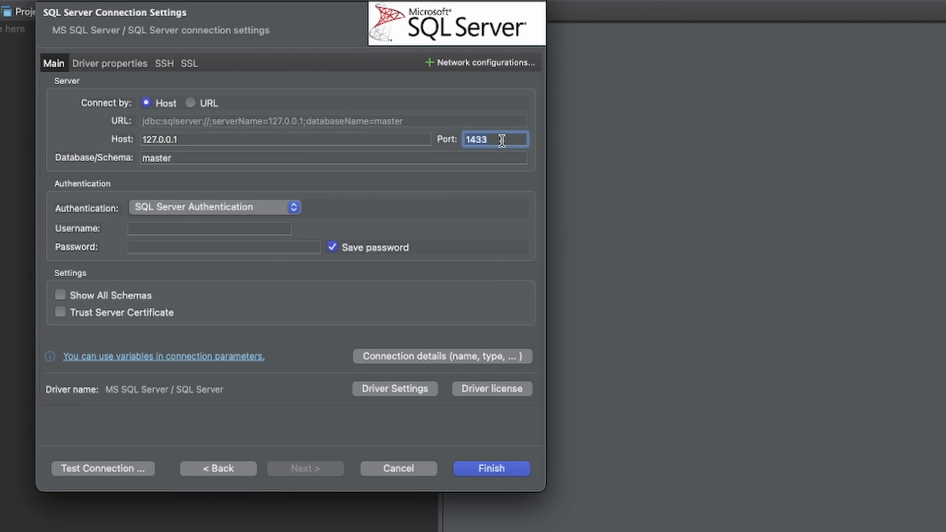
text(9210)
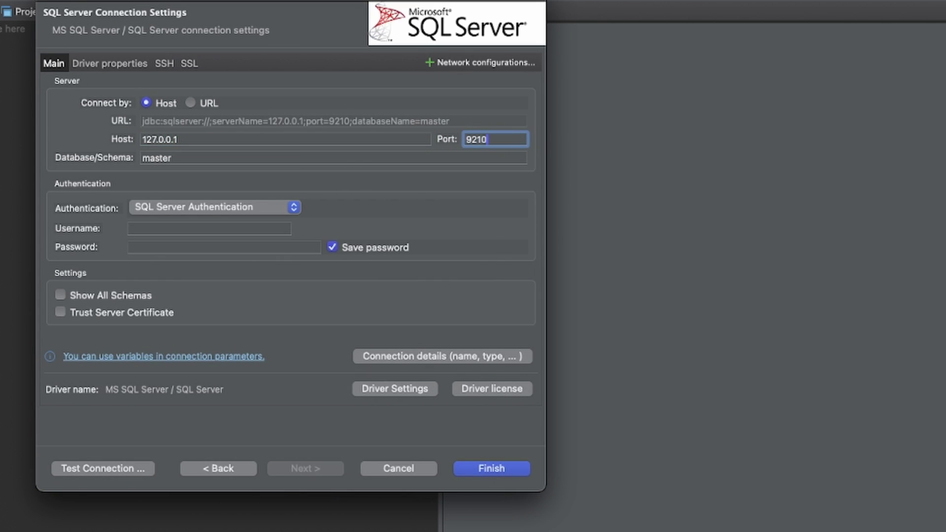
Fill in the SQL Server authentication with username sa and paste the account password
double_click(237, 157)
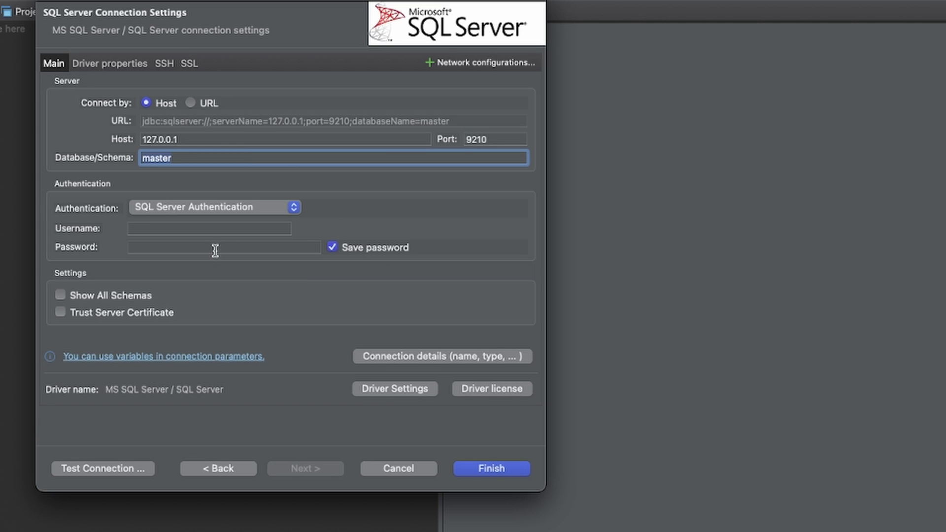
click(221, 229)
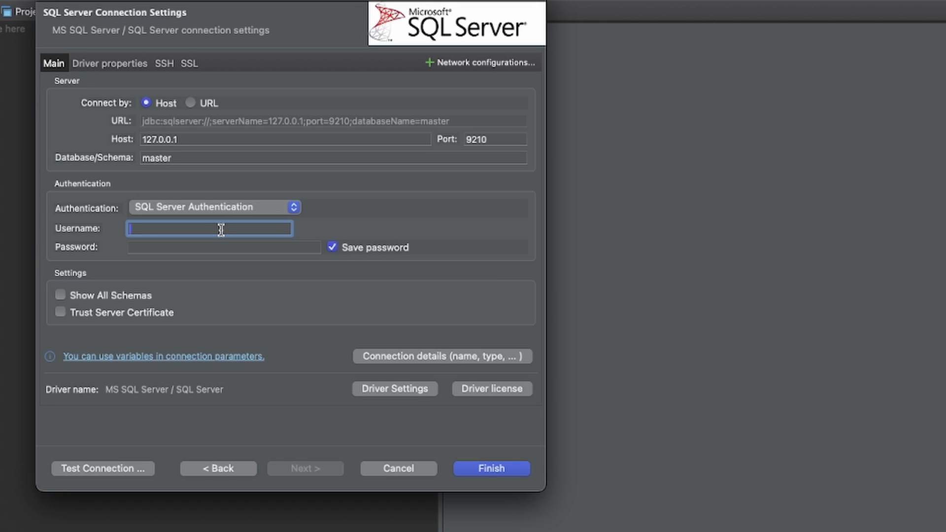
text(sa)
key(Tab)
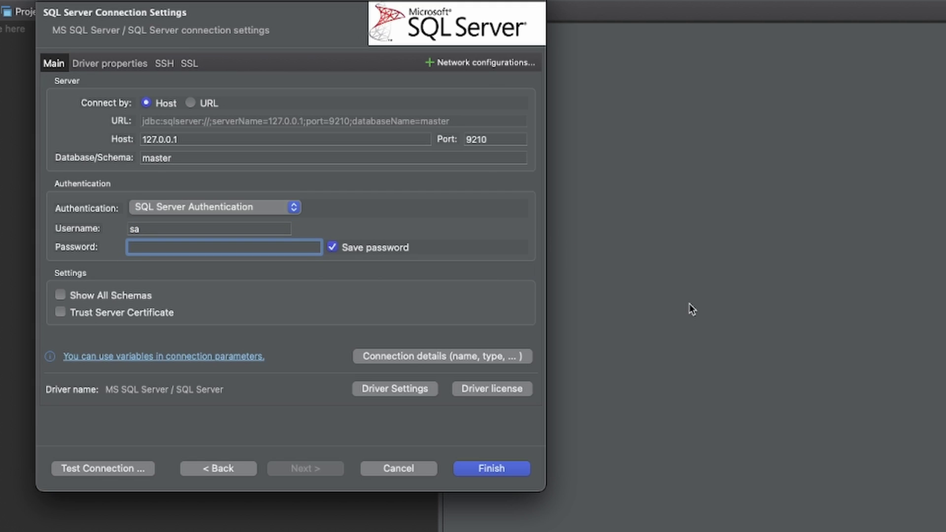
key(super+v)
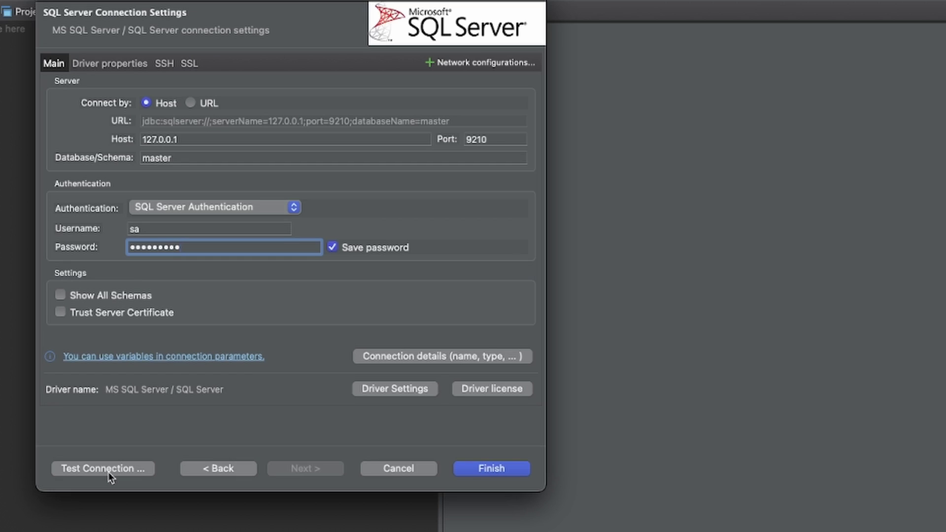
Test the SQL Server connection, examine the reported server version, and close the test result
click(118, 246)
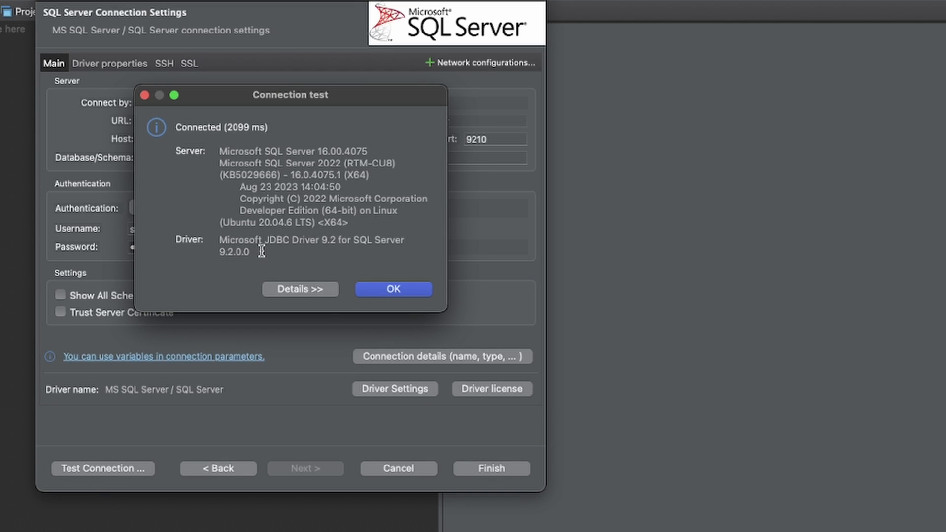
drag(245, 152, 346, 153)
click(377, 204)
click(394, 290)
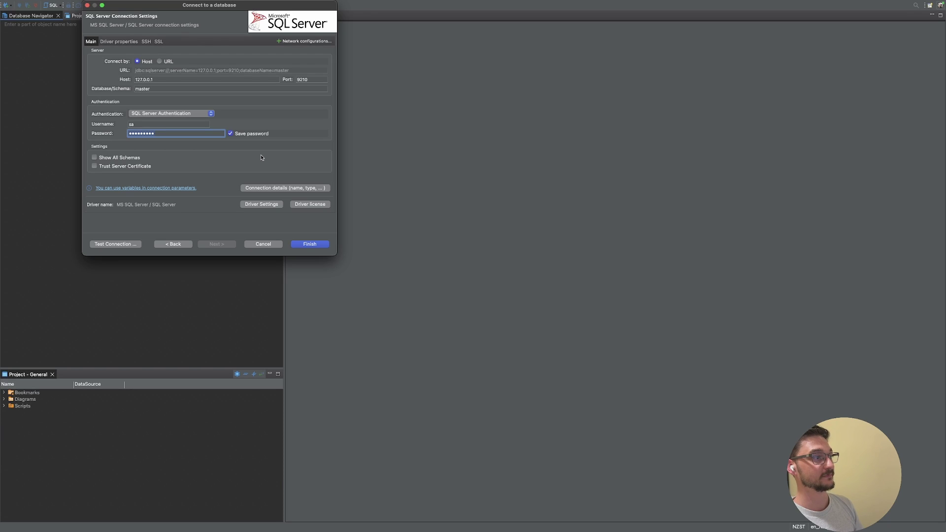
Save the new connection, connect to master and expand its Databases folder
click(320, 245)
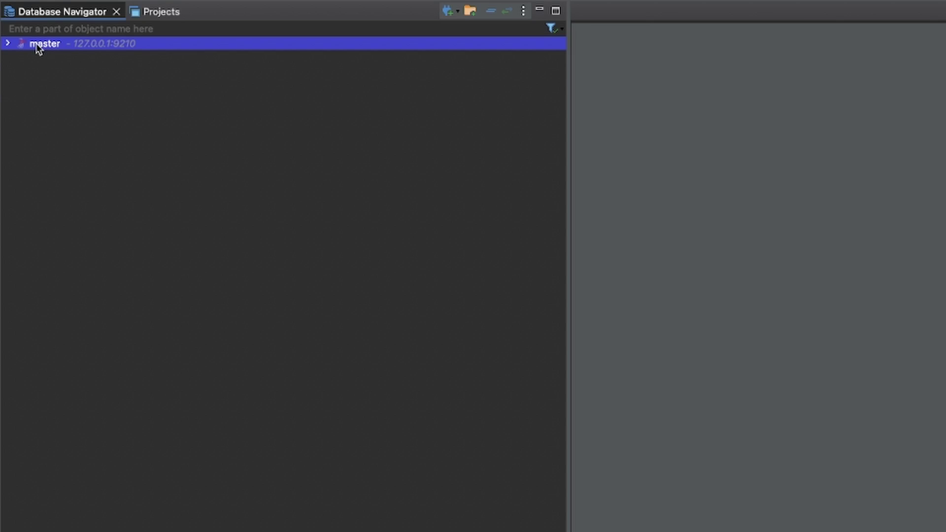
double_click(20, 32)
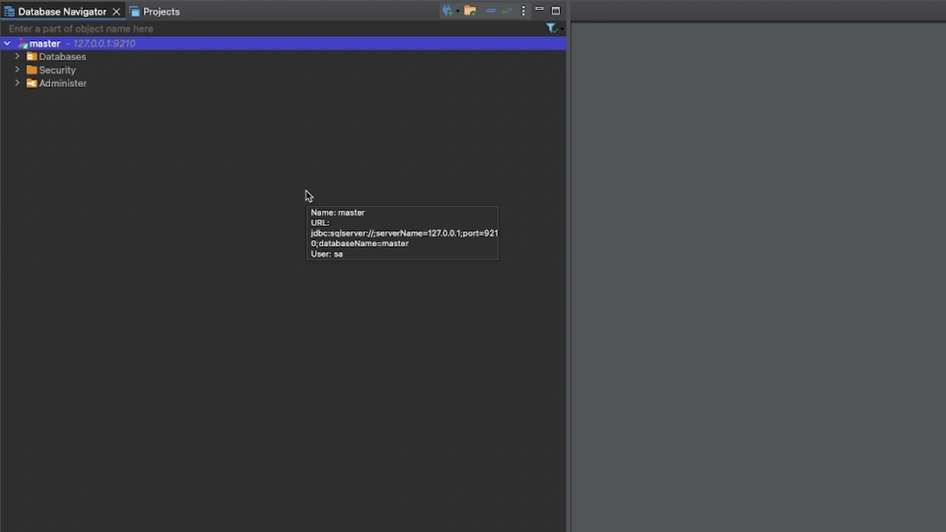
click(17, 56)
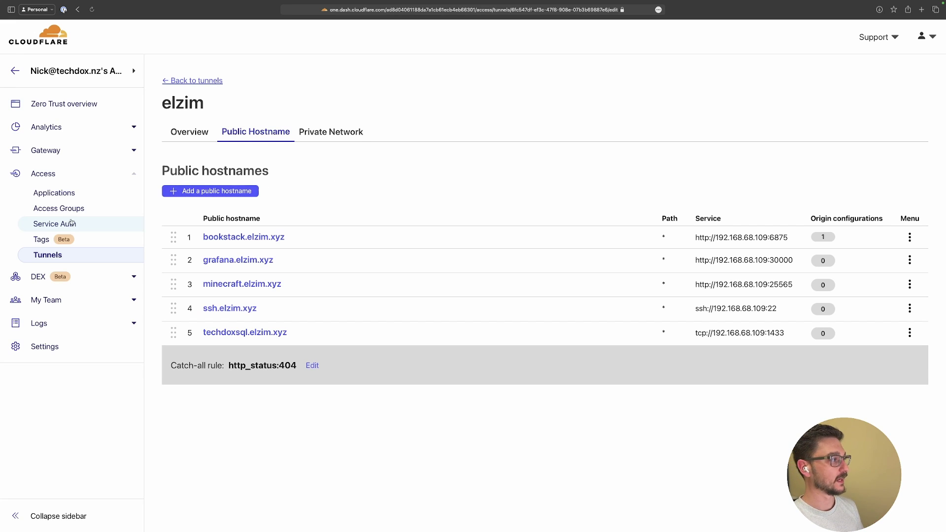
Start adding a self-hosted application under Access in Cloudflare Zero Trust
click(58, 194)
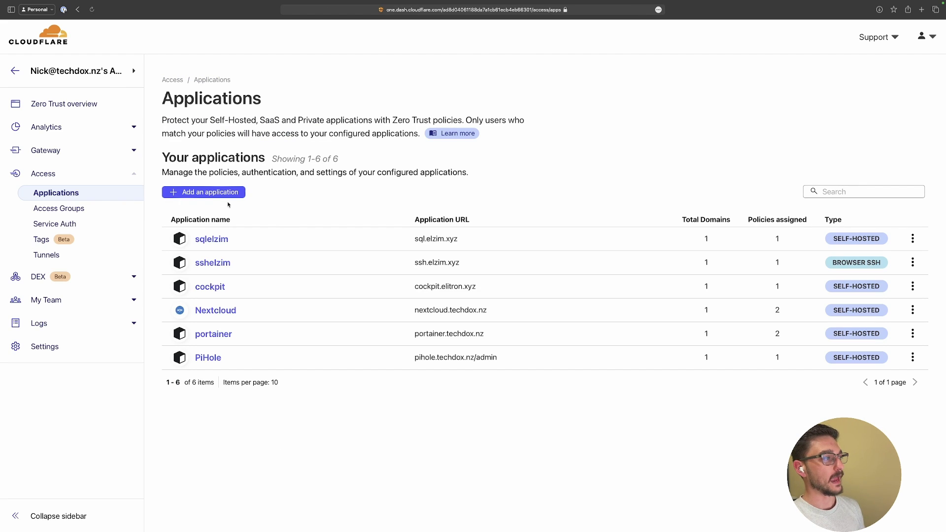
click(209, 197)
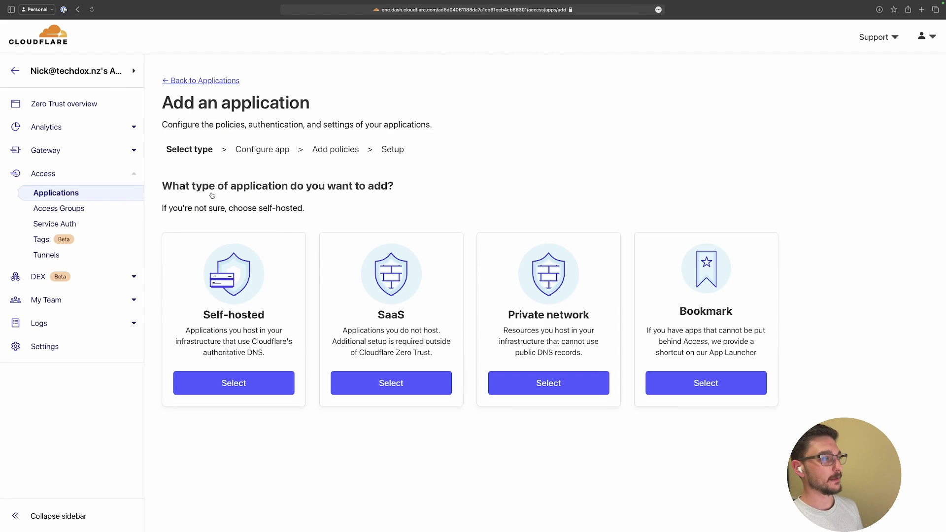
click(250, 383)
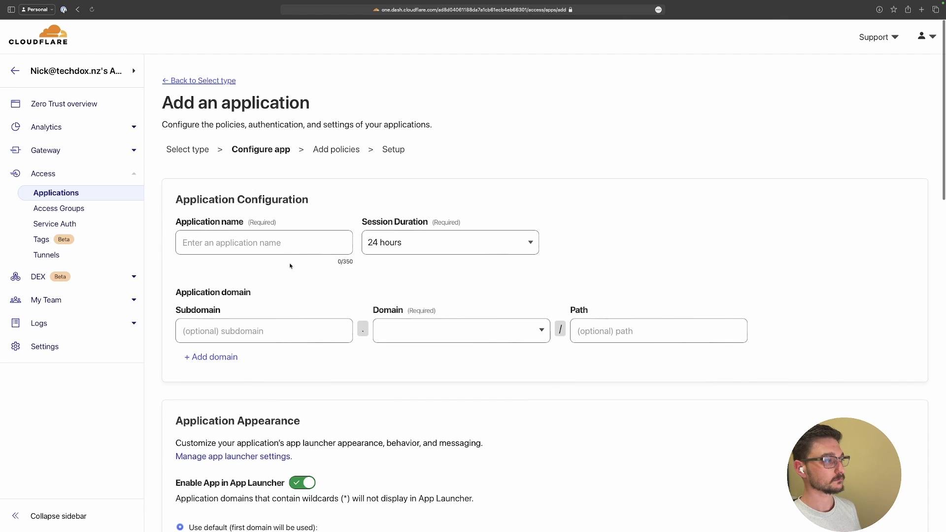
Name the application techdoxsql, set its domain to techdoxsql.elzim.xyz, and continue to the policies stage
click(273, 254)
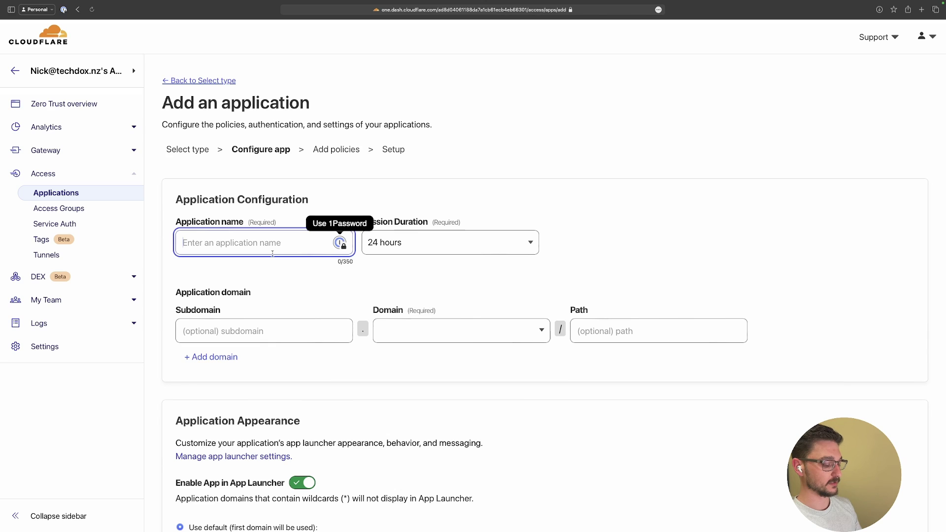
text(techdoxsql)
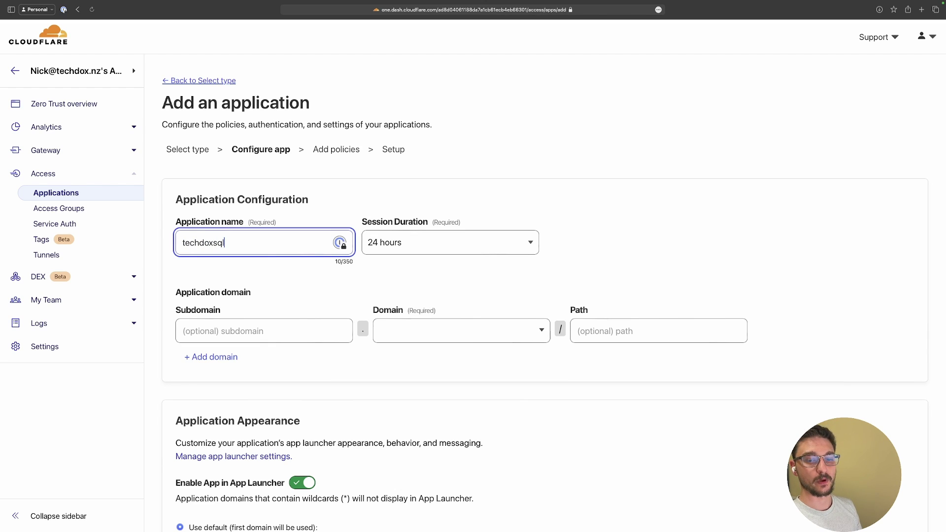
click(261, 332)
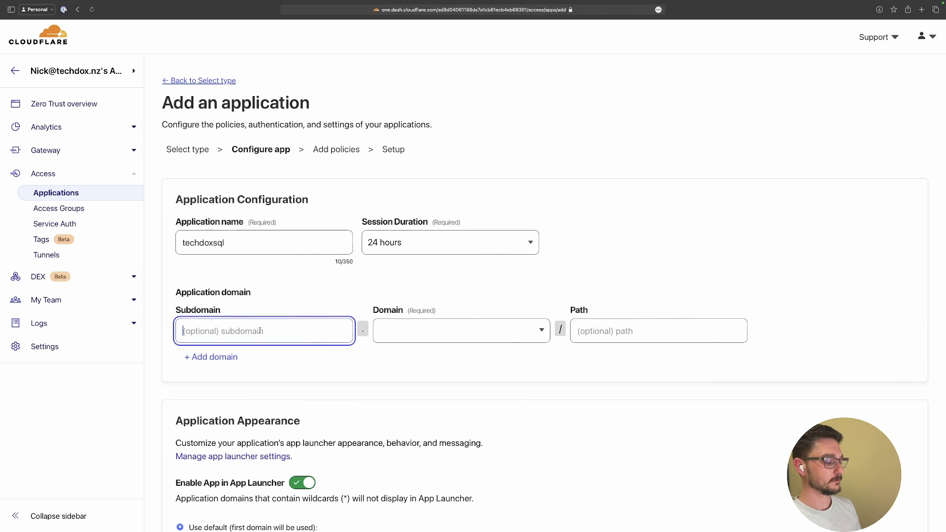
text(tec)
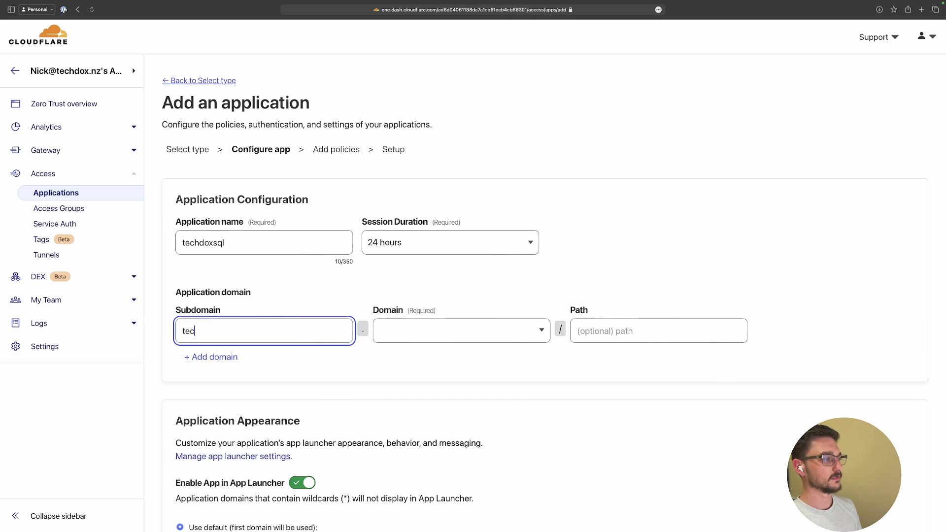
text(hdoxsql)
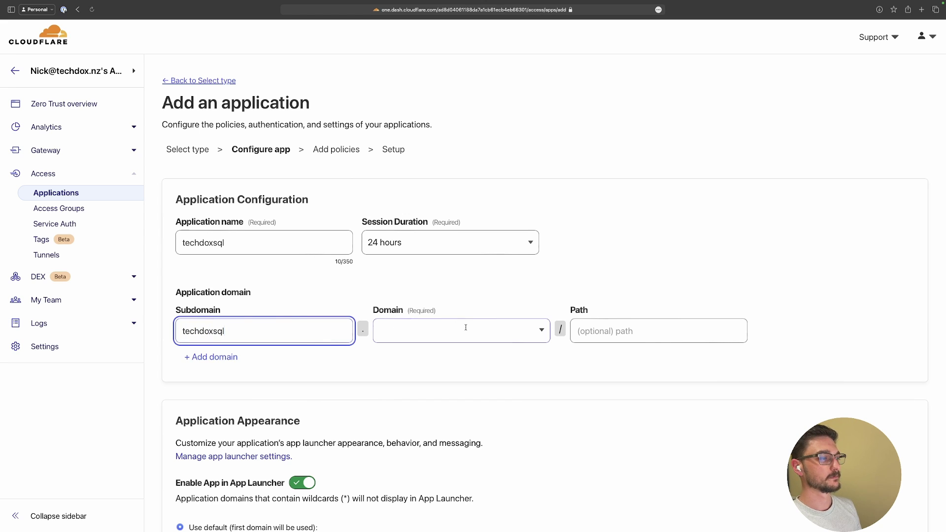
click(457, 328)
click(441, 380)
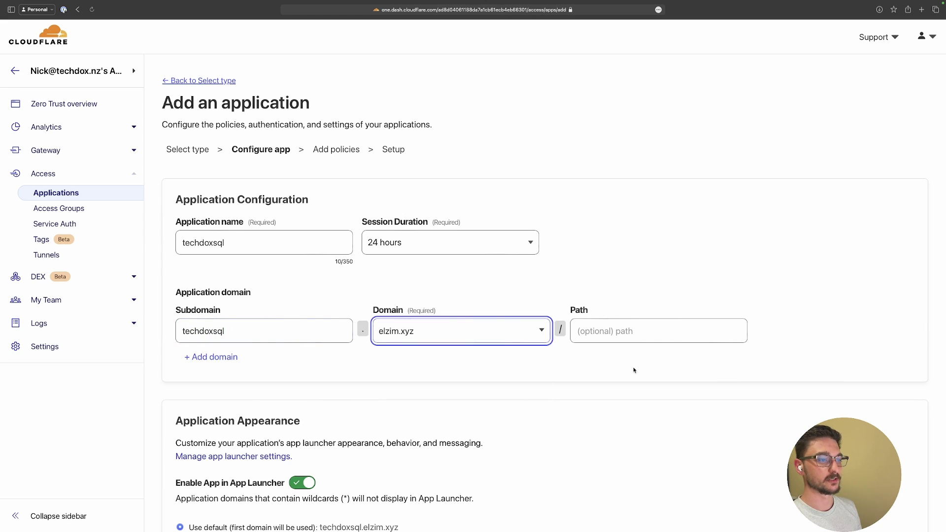
scroll(634, 370, down, 14)
scroll(633, 369, down, 5)
click(899, 504)
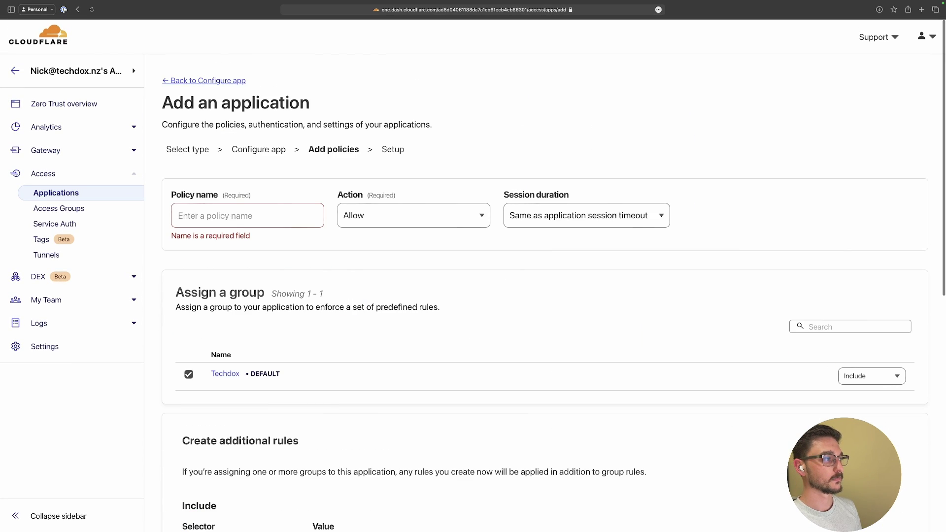
Name the application's Allow policy sqltechdox and review its assigned group and additional rules
click(258, 213)
text(sq)
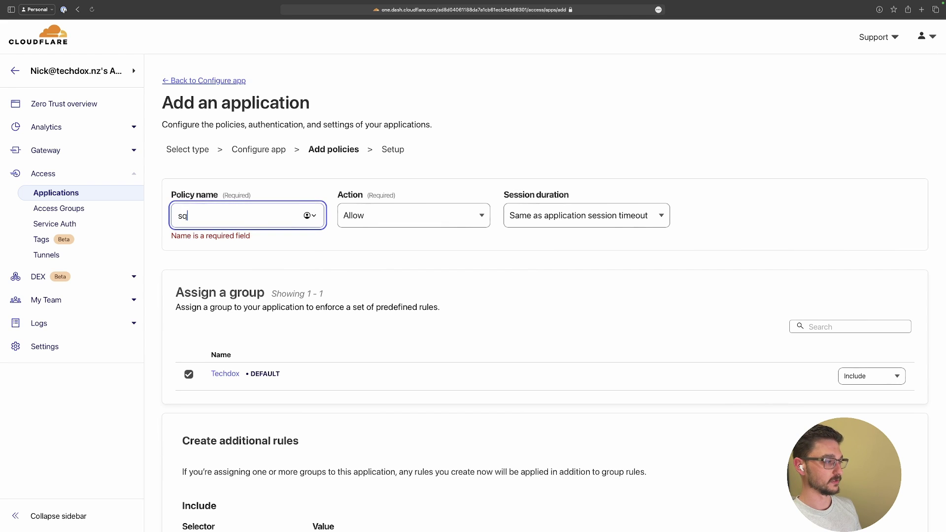
text(ltechdox)
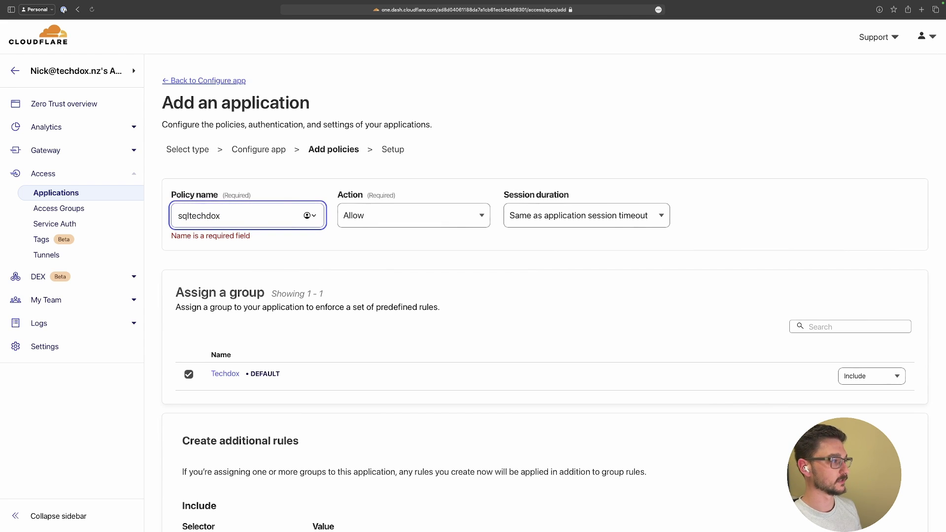
click(484, 257)
scroll(484, 257, down, 2)
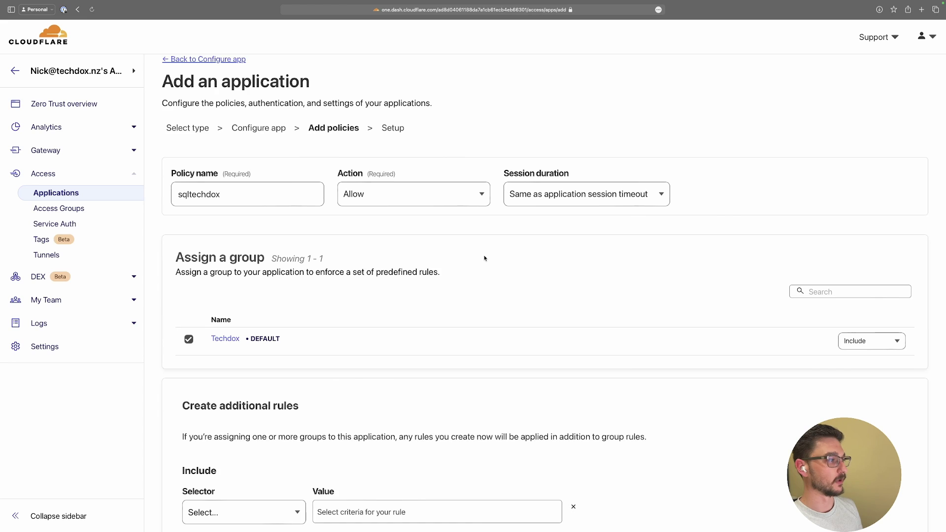
scroll(484, 257, down, 2)
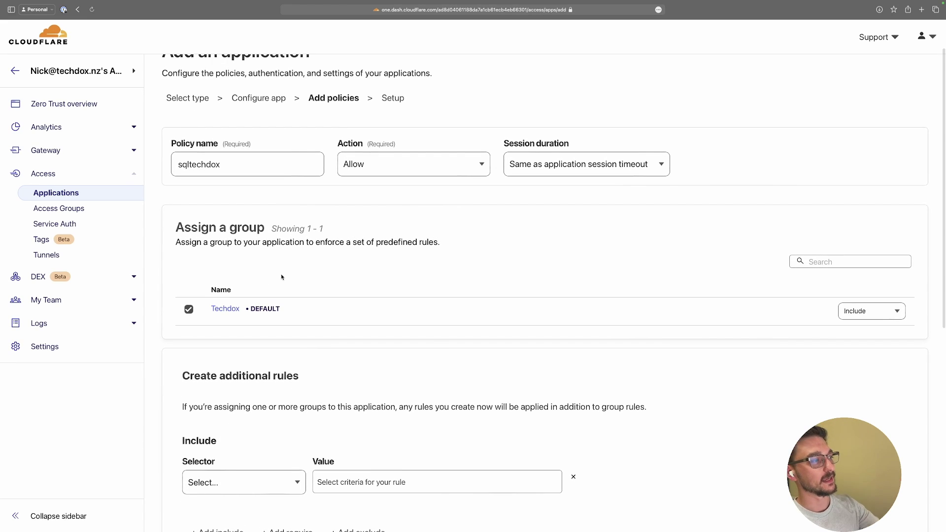
Keep the policy without additional rules, leave the CORS, cookie and additional settings at their defaults, and add the application
scroll(311, 291, down, 2)
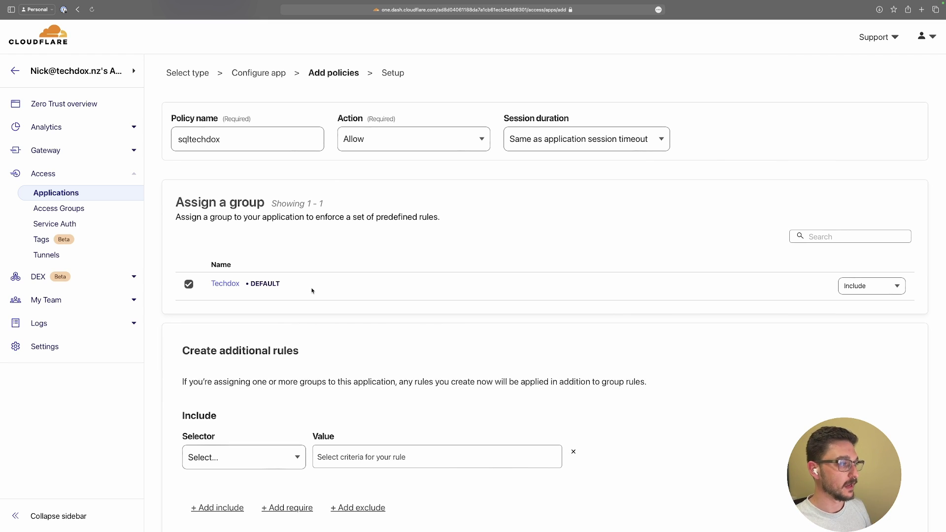
scroll(311, 291, down, 5)
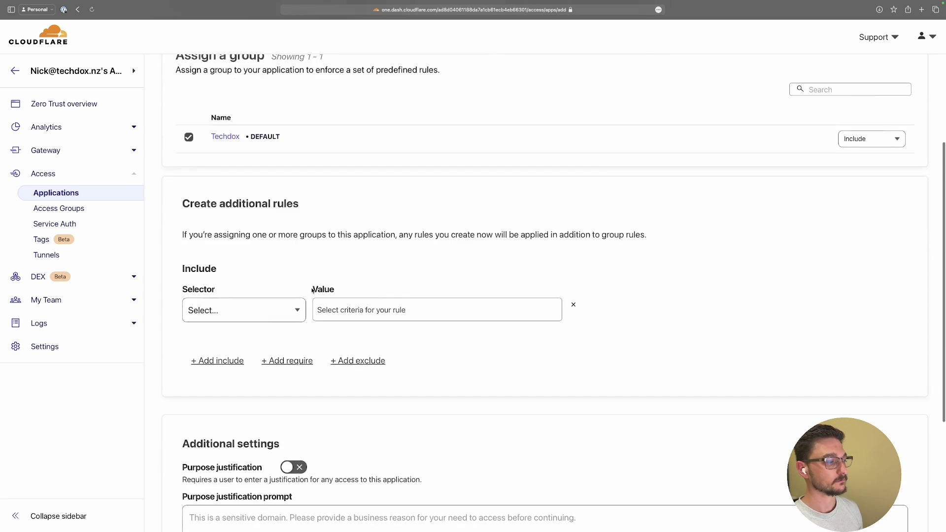
scroll(476, 331, down, 2)
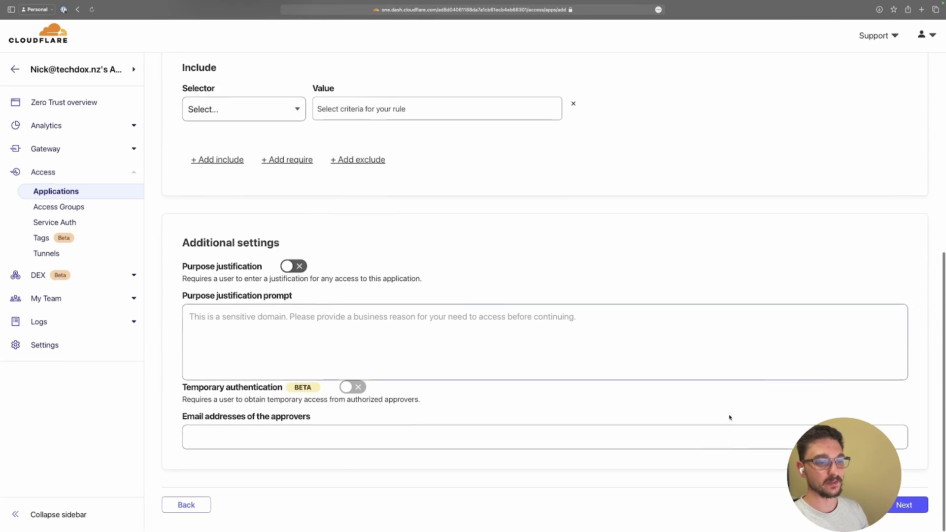
click(896, 504)
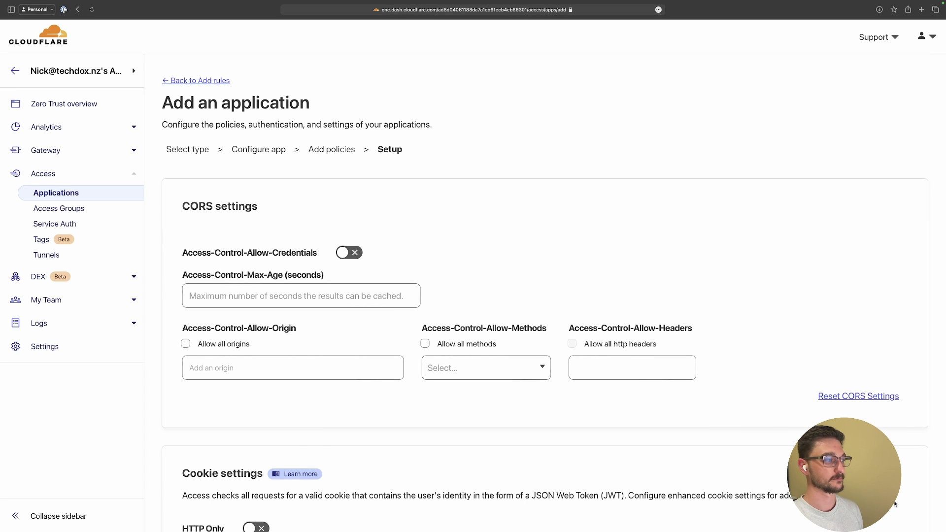
scroll(896, 504, down, 8)
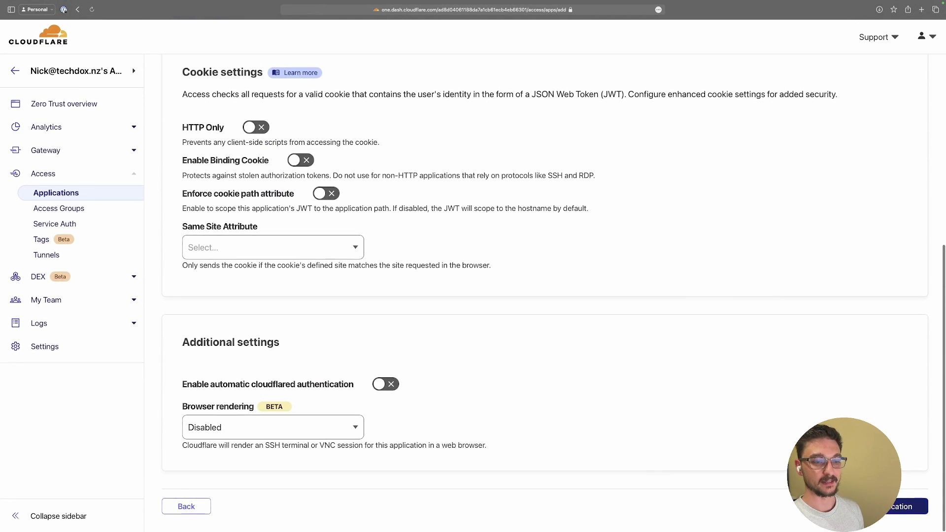
click(886, 510)
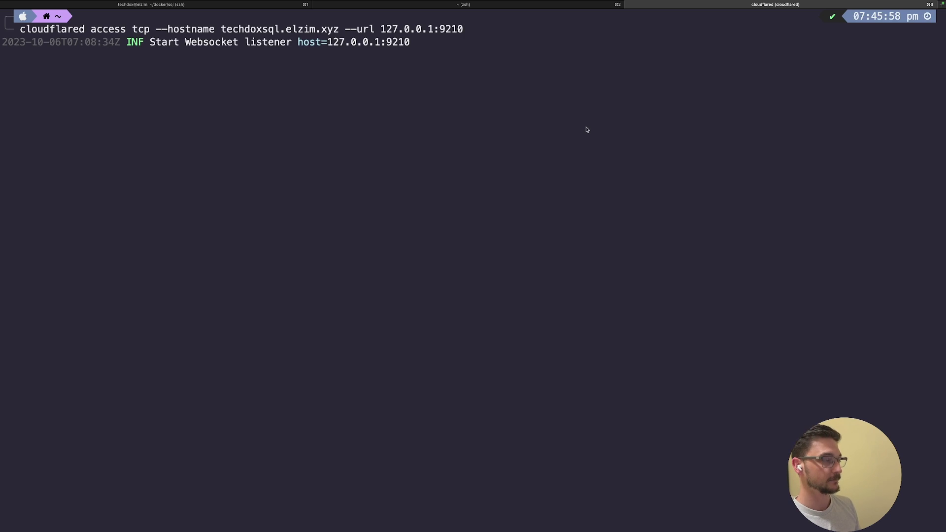
In the terminal, stop and restart the cloudflared TCP access listener for techdoxsql.elzim.xyz on 127.0.0.1:9210
key(ctrl+c)
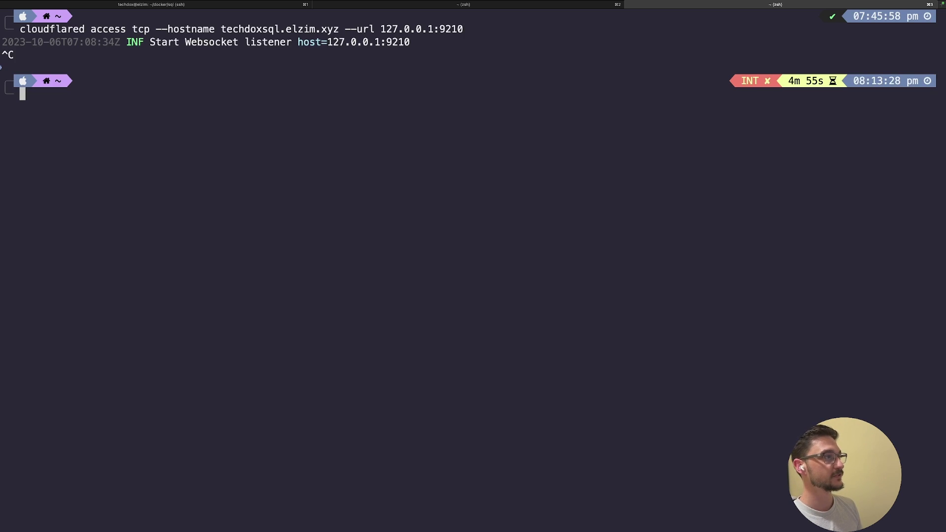
key(Up)
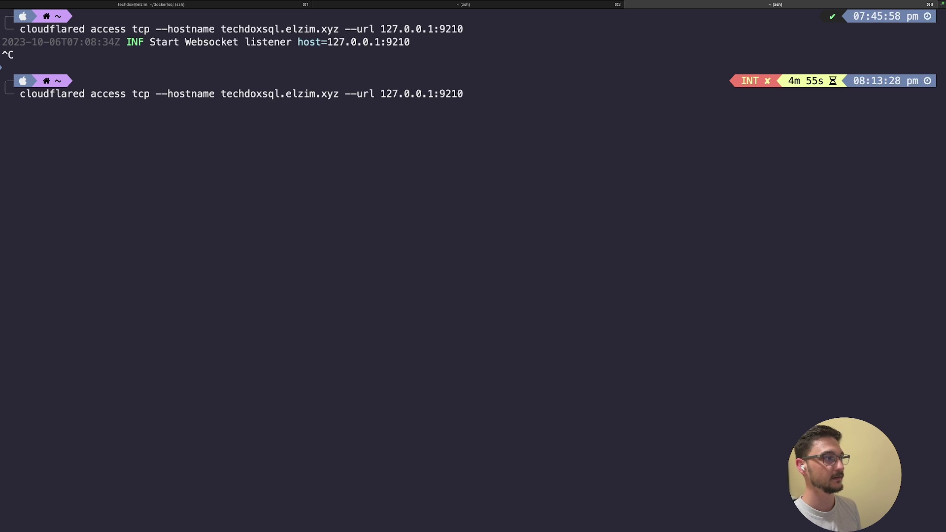
key(Return)
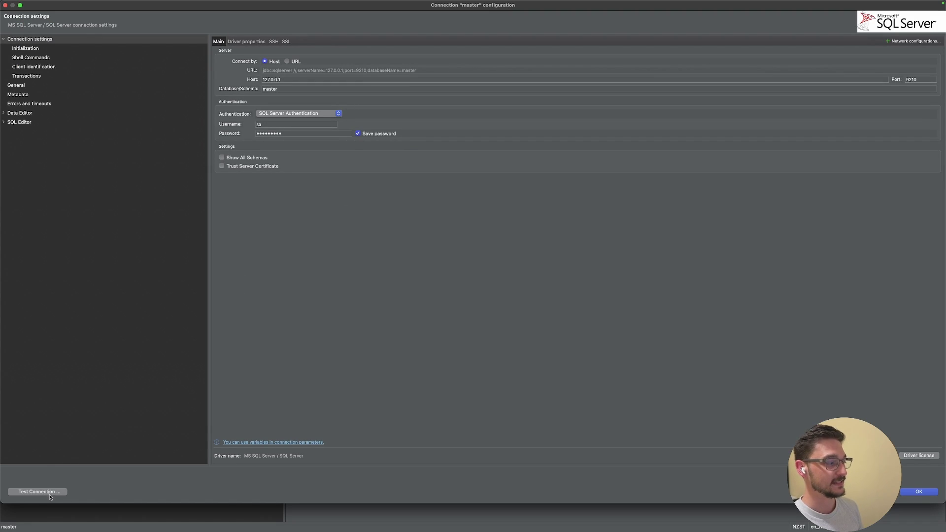
Test the master SQL Server connection in the database client and approve the Cloudflare Access request for techdoxsql in the browser
click(50, 493)
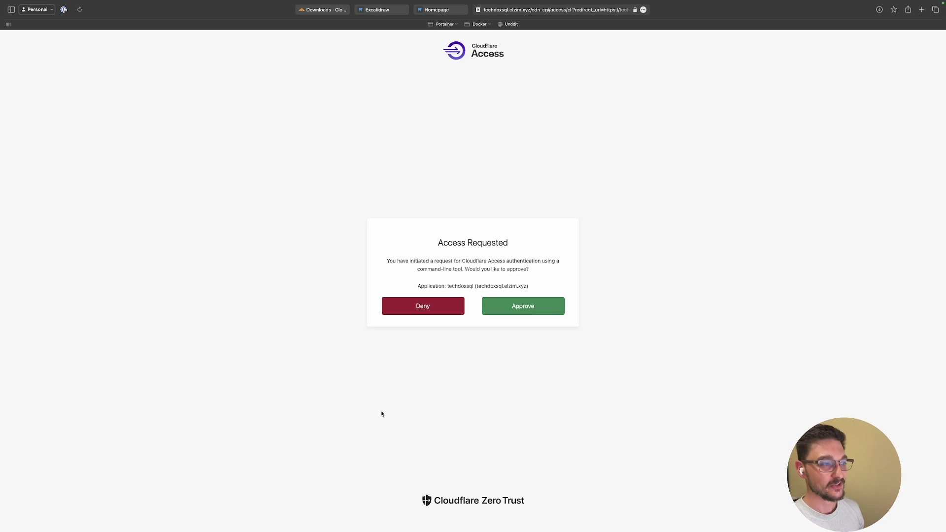
key(super+equal)
key(super+equal)
key(super+equal)
key(super+equal)
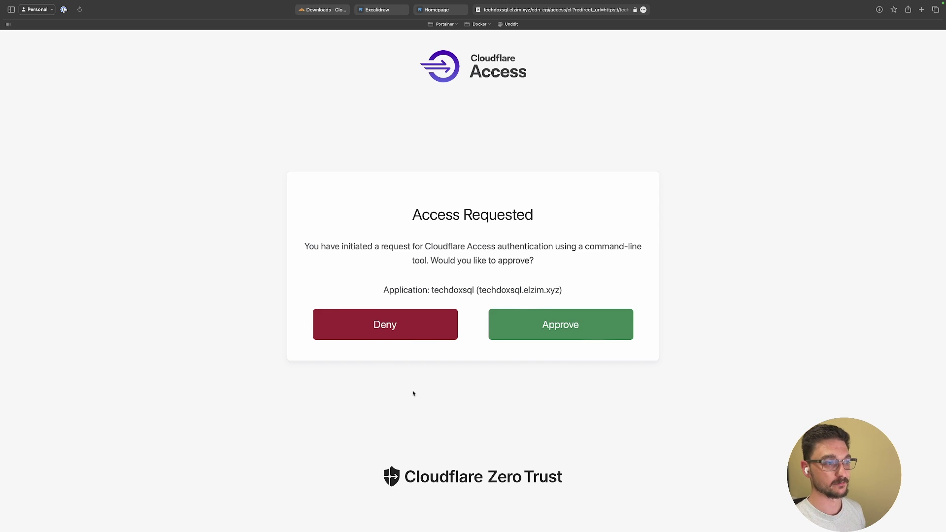
click(565, 321)
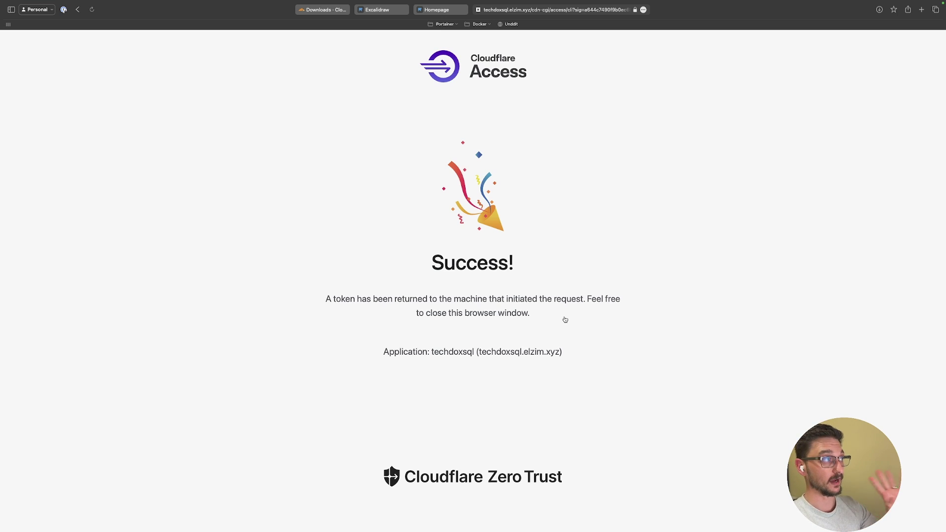
Open GitHub from the homepage dashboard in a new tab and show the account's menu with its repositories entry
click(920, 10)
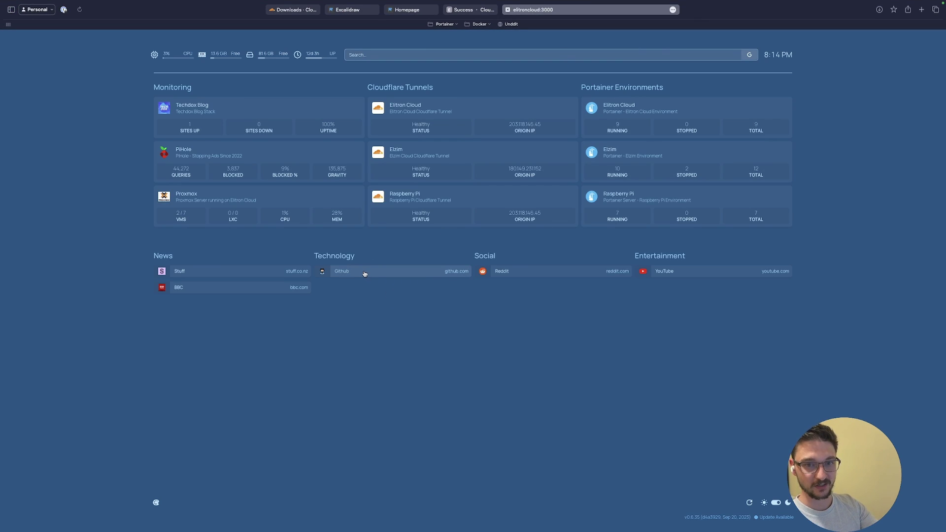
key(super+equal)
key(super+equal)
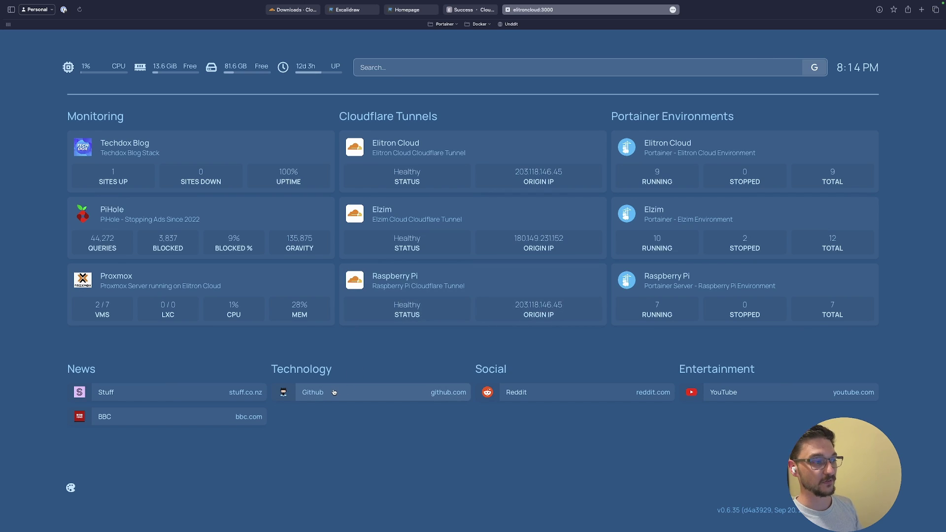
click(334, 392)
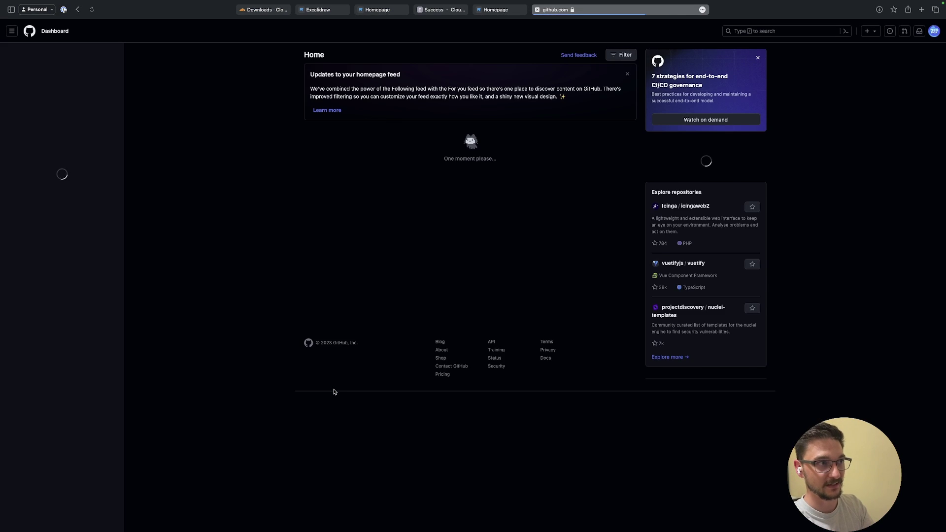
click(935, 32)
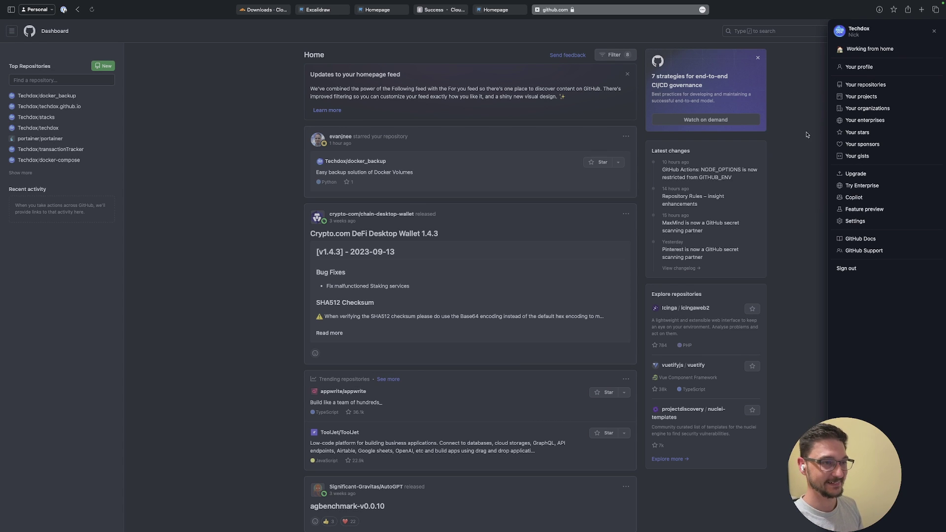
key(super+equal)
key(super+equal)
key(super+equal)
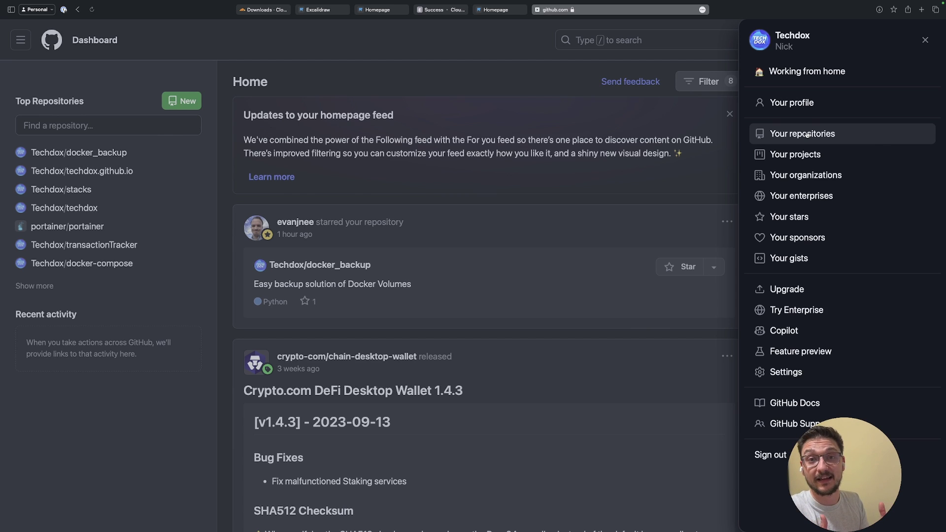
Return to the Excalidraw diagram and review the path from the user through Cloudflare Zero Trust to the SQL Server
key(super+2)
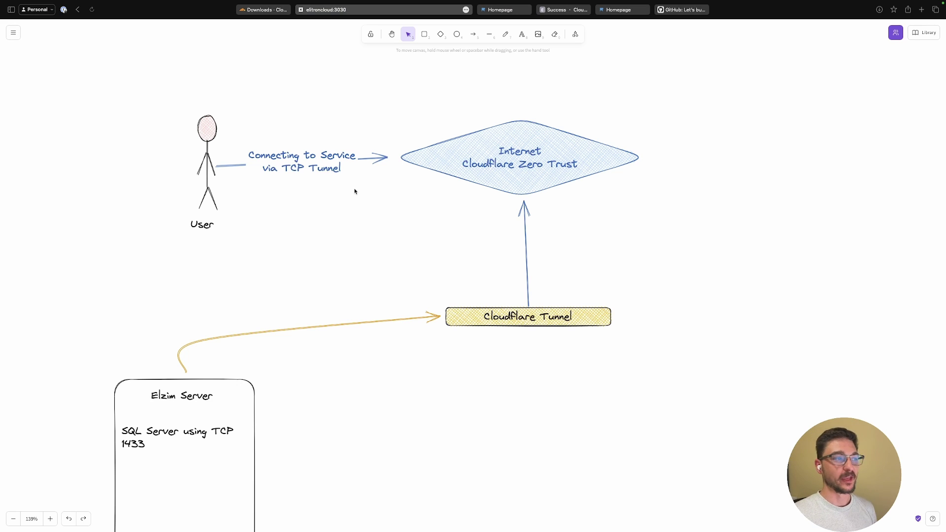
scroll(355, 191, down, 2)
scroll(355, 191, left, 2)
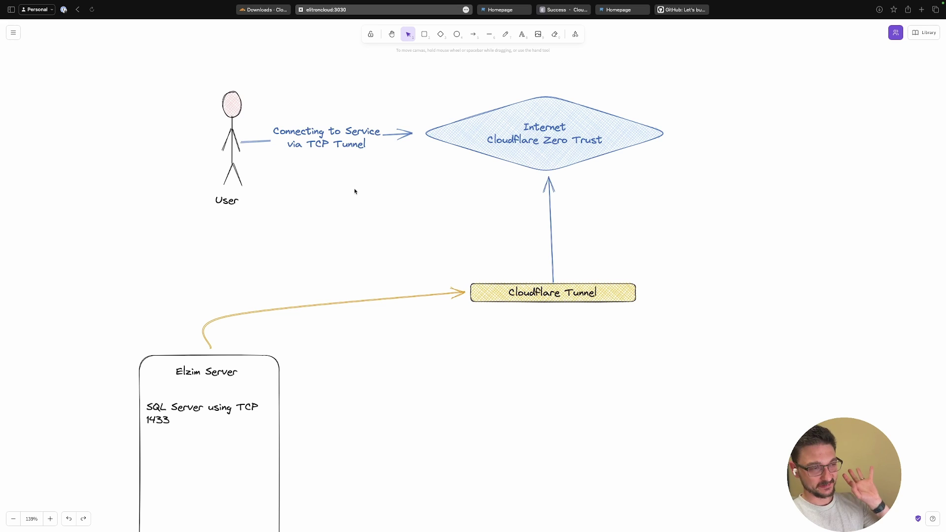